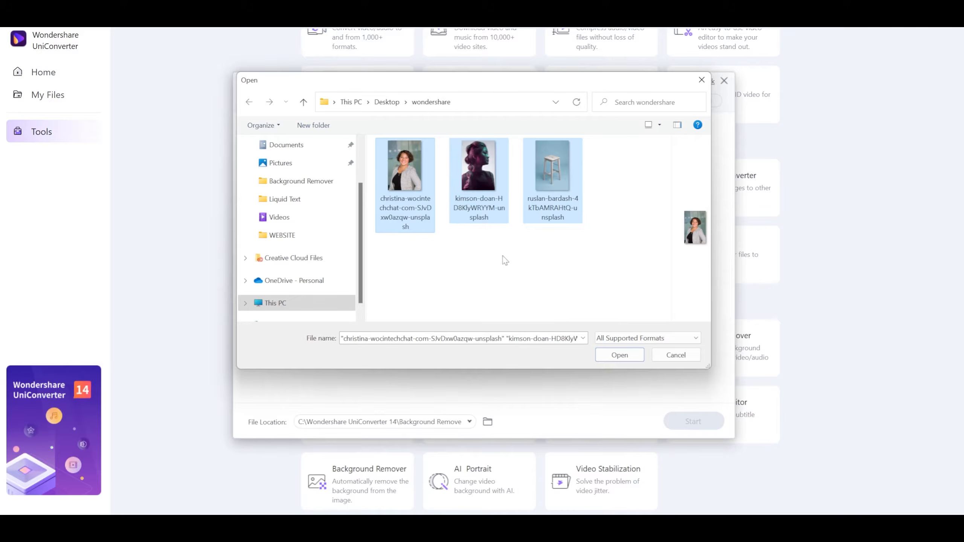
Load the three selected photos and remove their backgrounds, continuing with the free trial
{"action": "left_click", "coordinate": [620, 356]}
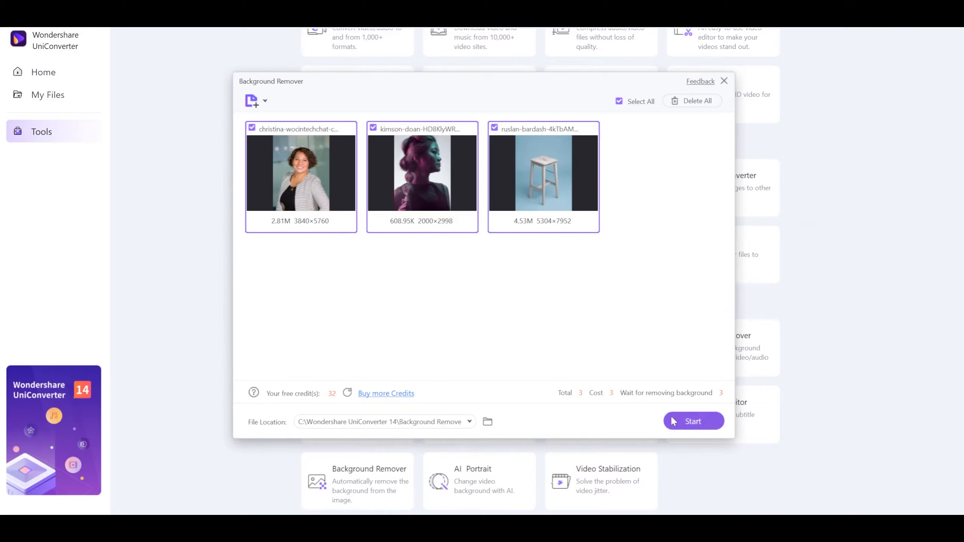
{"action": "left_click", "coordinate": [690, 426]}
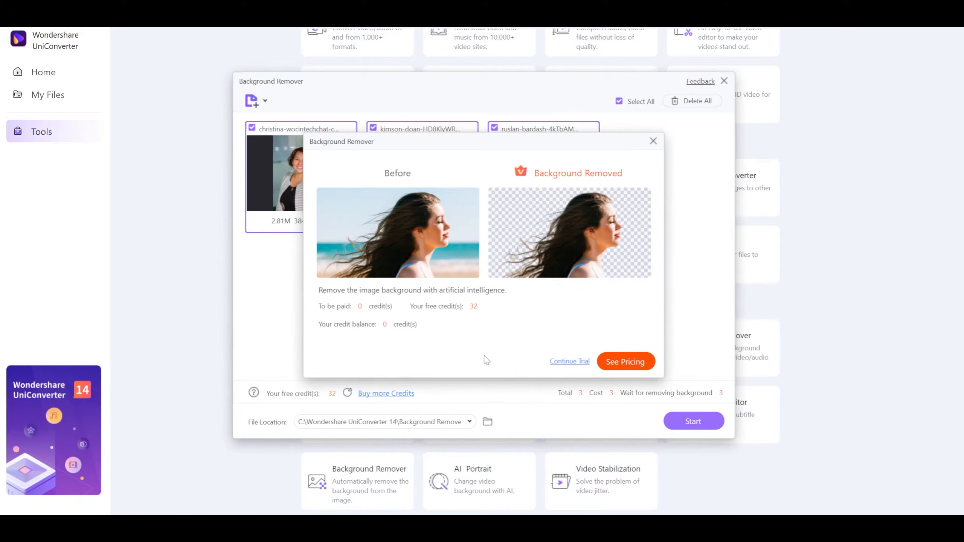
{"action": "left_click", "coordinate": [569, 362]}
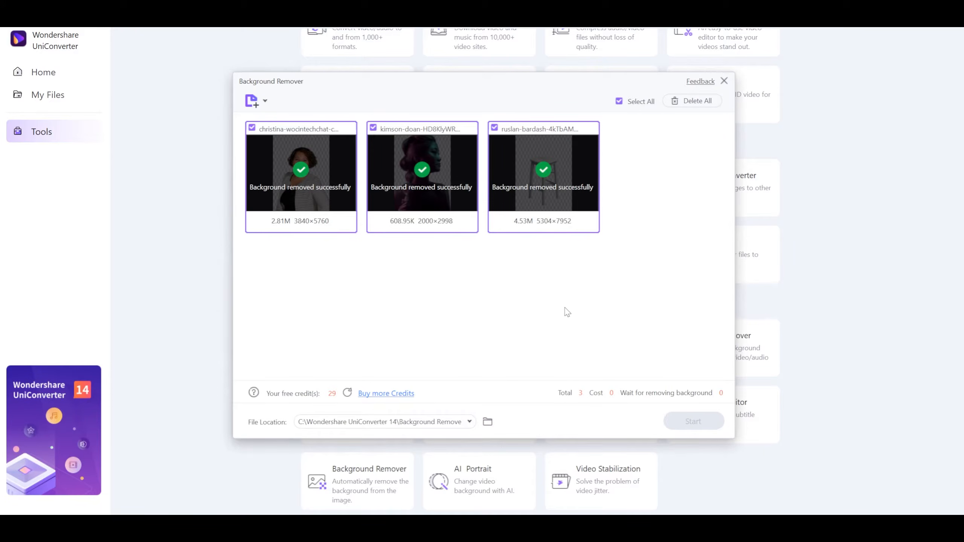
Edit the first cut-out with a green colour background, apply it to all the images and save them
{"action": "mouse_move", "coordinate": [289, 190]}
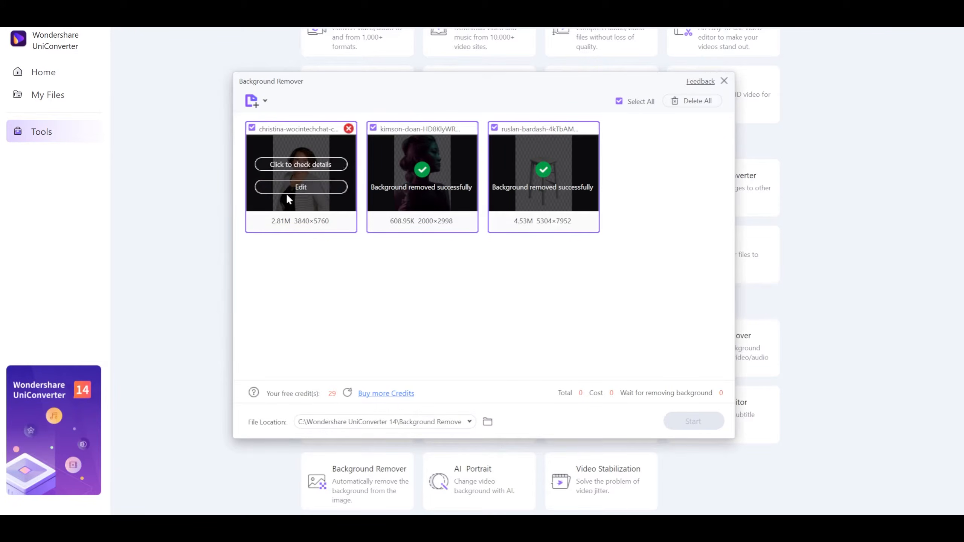
{"action": "left_click", "coordinate": [308, 189]}
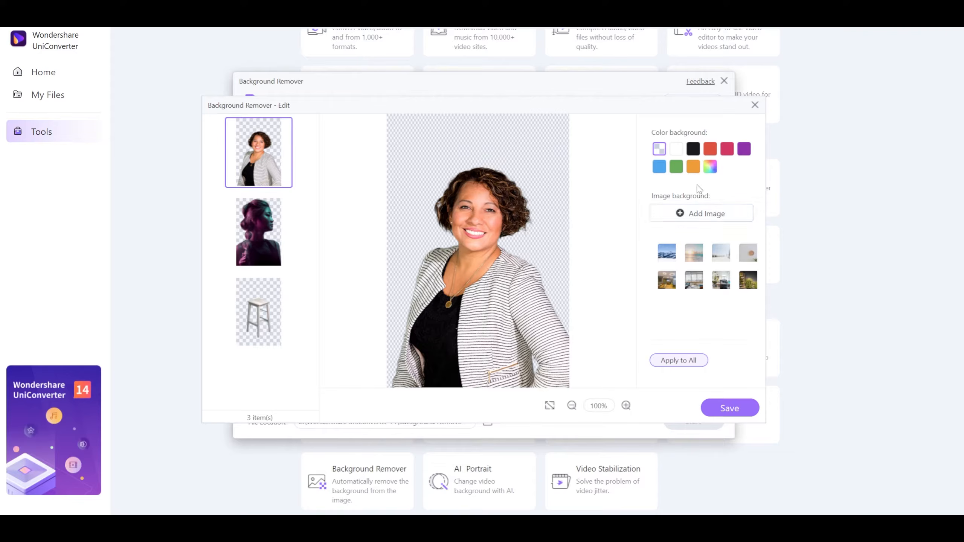
{"action": "left_click", "coordinate": [676, 169]}
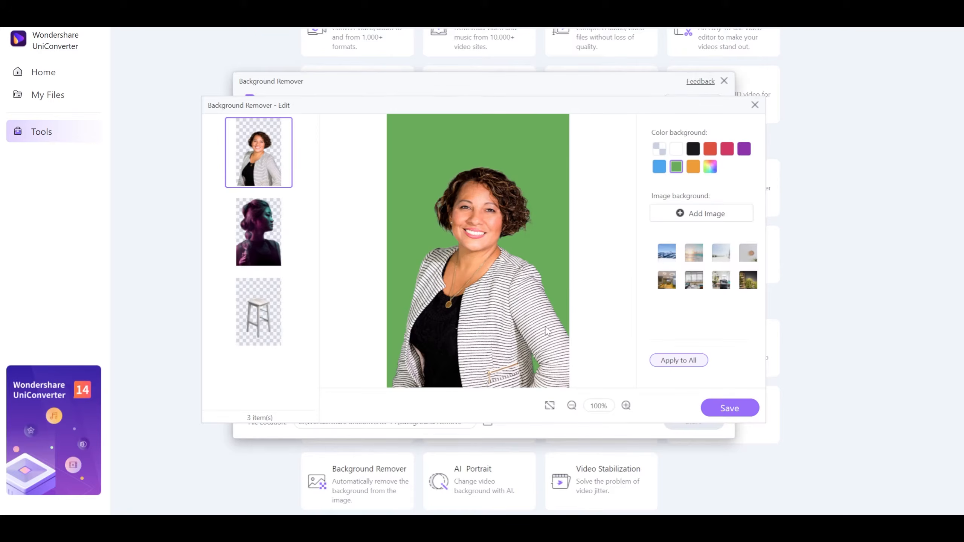
{"action": "left_click", "coordinate": [667, 361]}
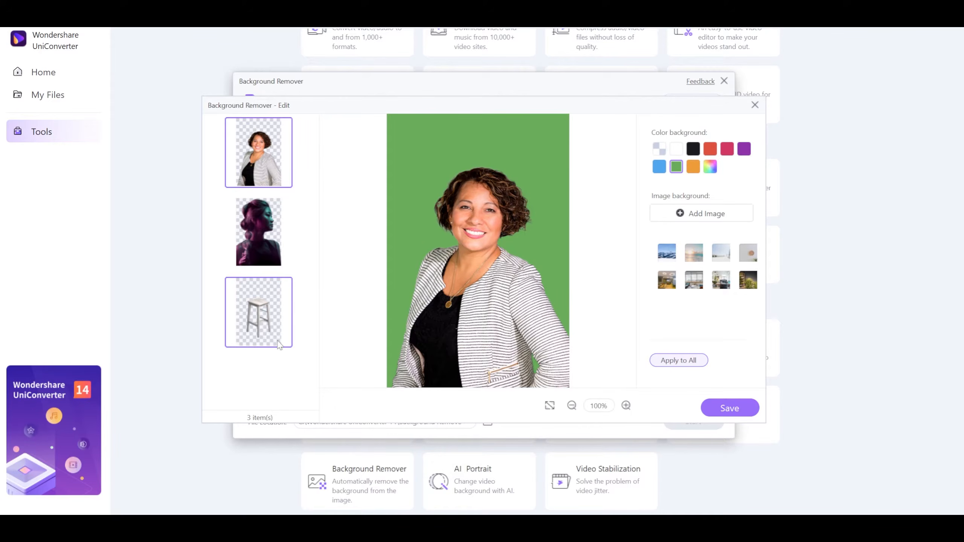
{"action": "left_click", "coordinate": [708, 404]}
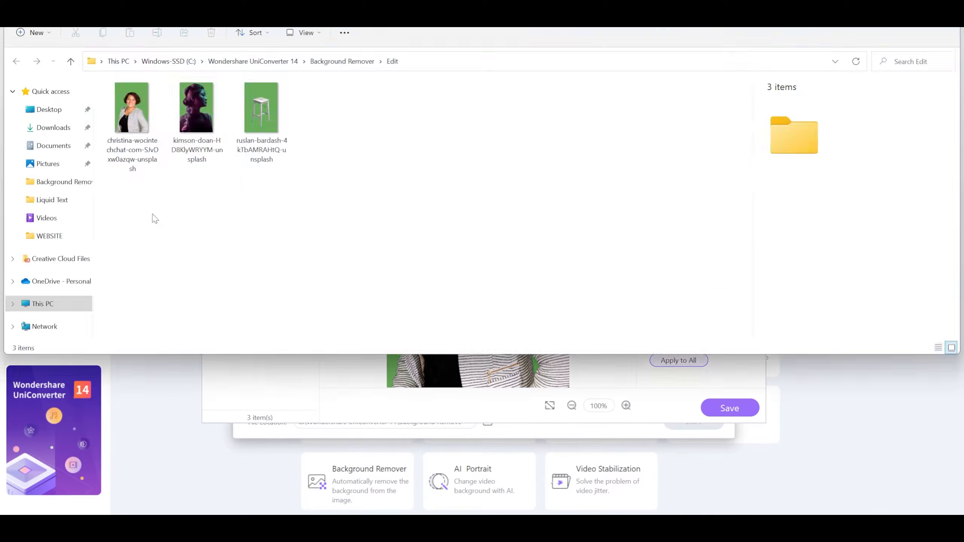
Open the saved portrait and browse through the three exported images to examine their green backgrounds
{"action": "double_click", "coordinate": [132, 108]}
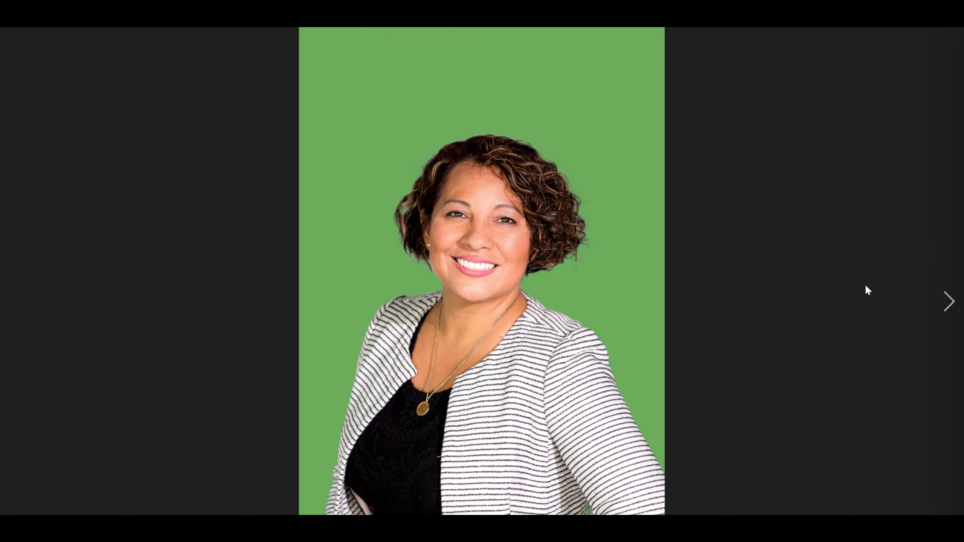
{"action": "left_click", "coordinate": [947, 302]}
{"action": "left_click", "coordinate": [945, 302]}
{"action": "left_click", "coordinate": [14, 302]}
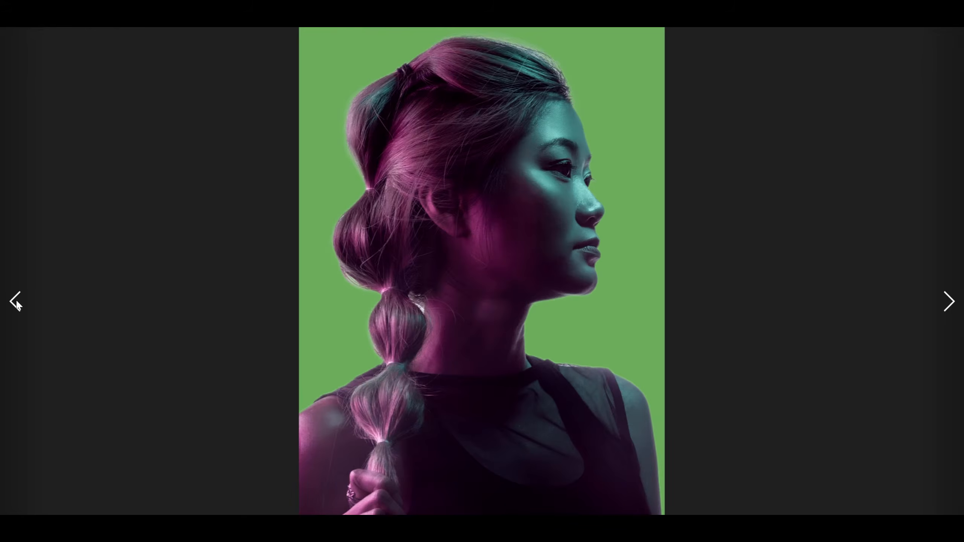
{"action": "left_click", "coordinate": [16, 303]}
{"action": "left_click", "coordinate": [948, 308]}
{"action": "left_click", "coordinate": [949, 318]}
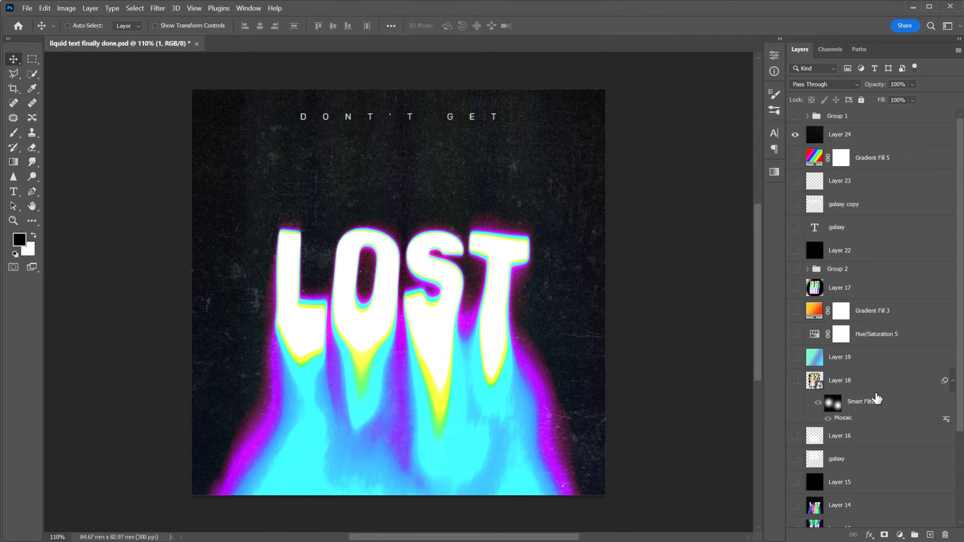
In Photoshop, create a new 1000 x 1000 pixel document at 300 pixels per inch
{"action": "left_click", "coordinate": [27, 8]}
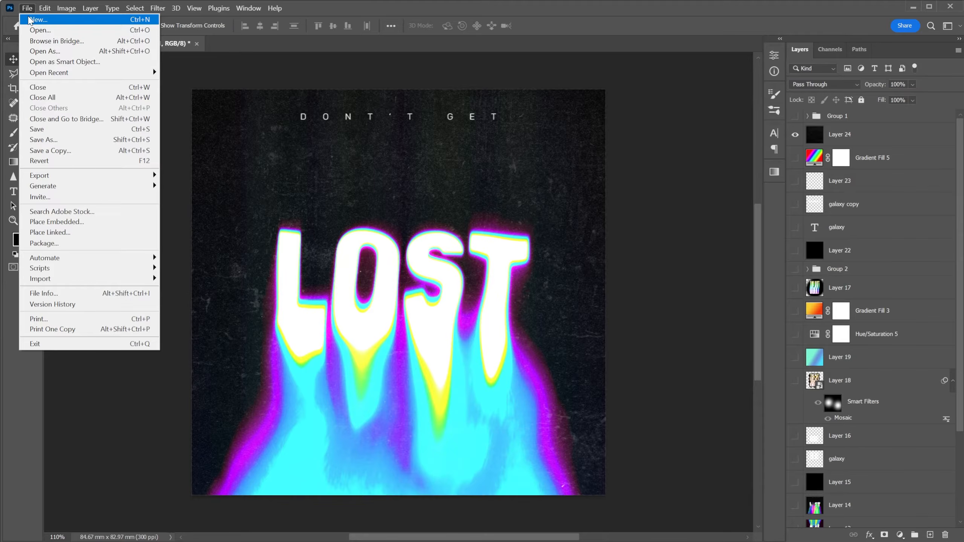
{"action": "left_click", "coordinate": [31, 19]}
{"action": "double_click", "coordinate": [606, 182]}
{"action": "key", "text": "Tab"}
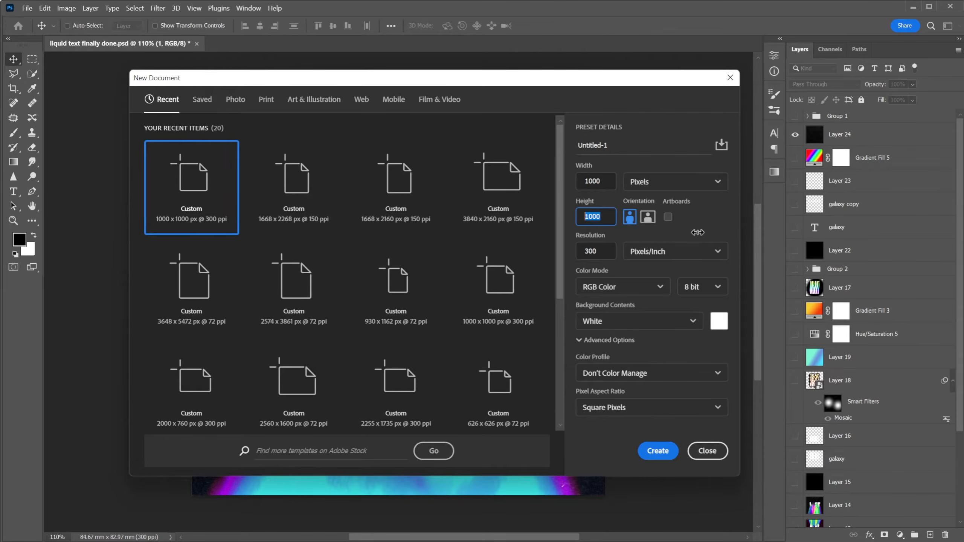
{"action": "key", "text": "Tab"}
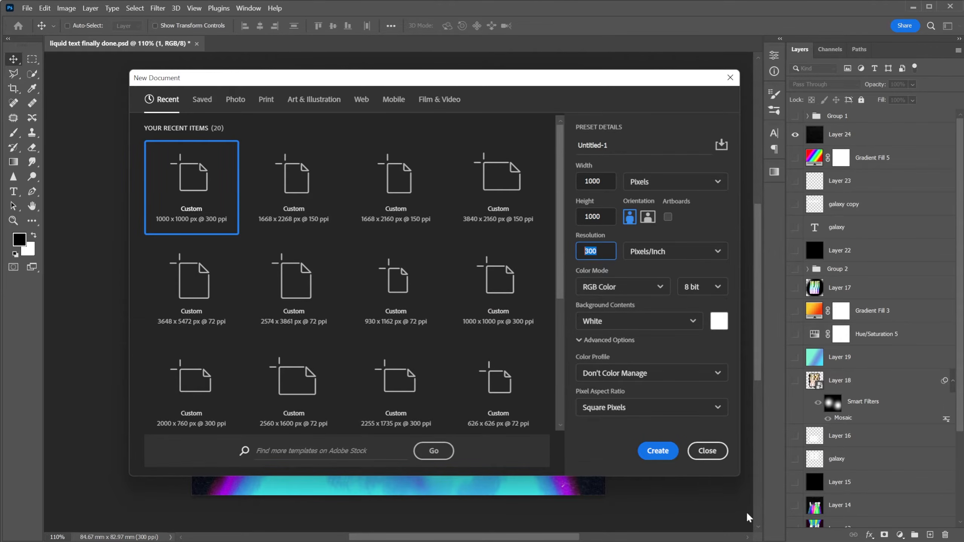
{"action": "left_click", "coordinate": [658, 452]}
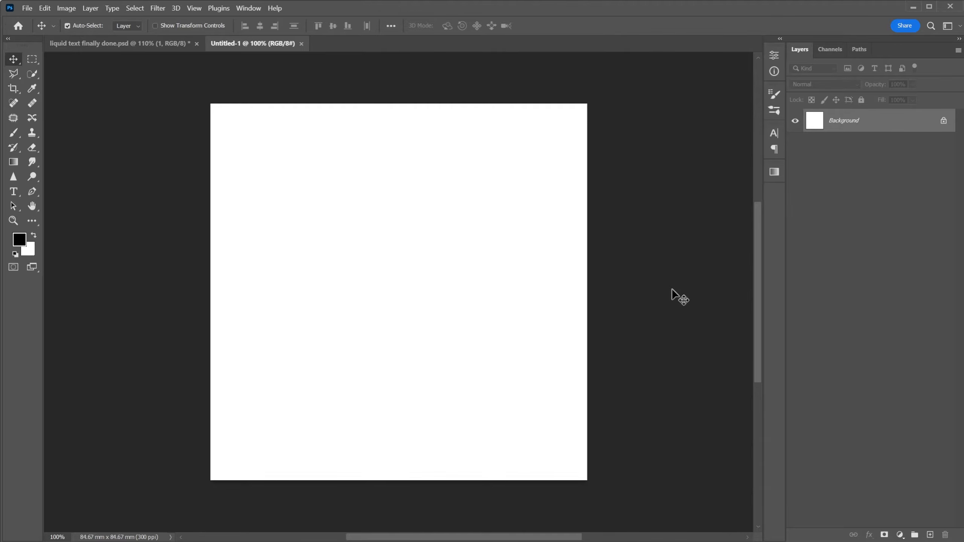
Fill the background with black and add the text "shrek" in white Rubik Black at 115 pt
{"action": "key", "text": "alt+BackSpace"}
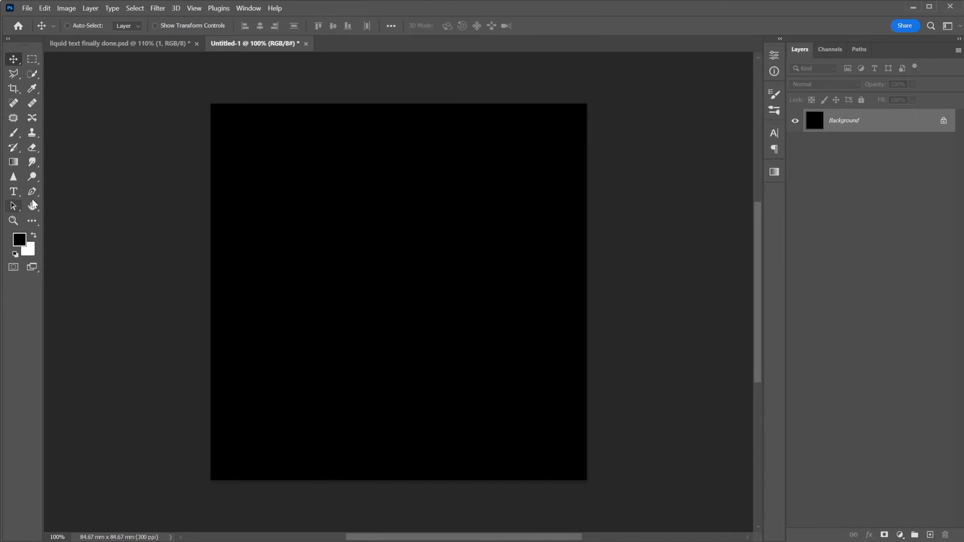
{"action": "left_click", "coordinate": [14, 191]}
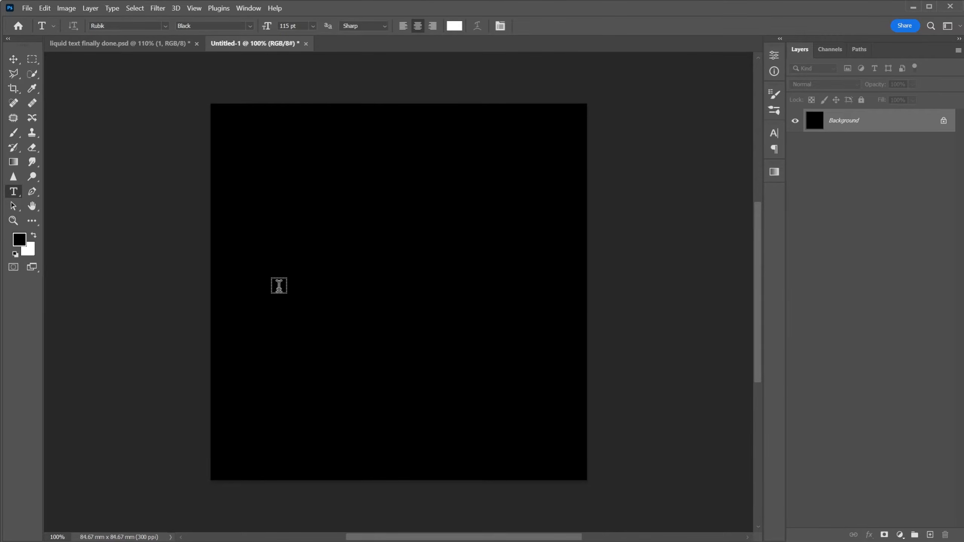
{"action": "left_click", "coordinate": [278, 285]}
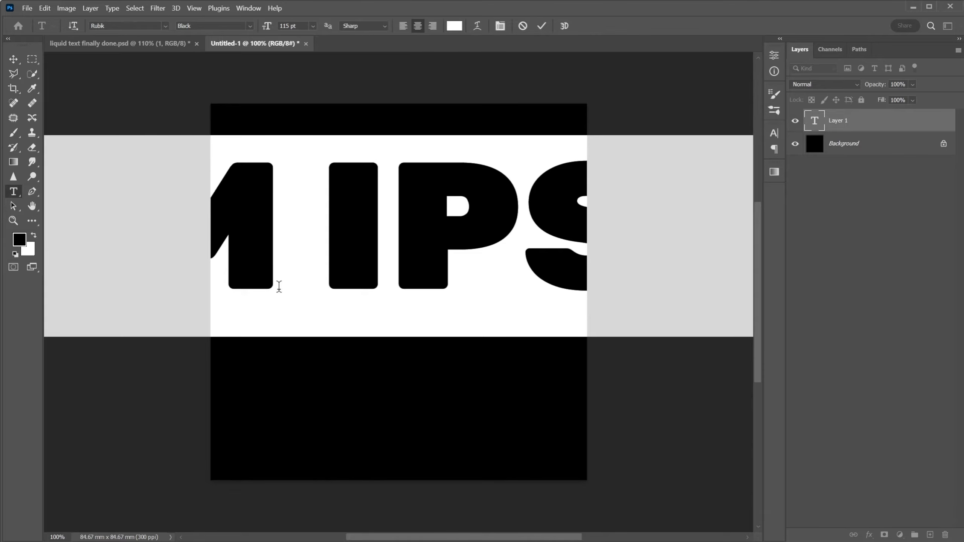
{"action": "type", "text": "shrek"}
Scale the "shrek" text down to about 43% and centre it on the canvas at X 500 px, Y 500 px
{"action": "key", "text": "ctrl+t"}
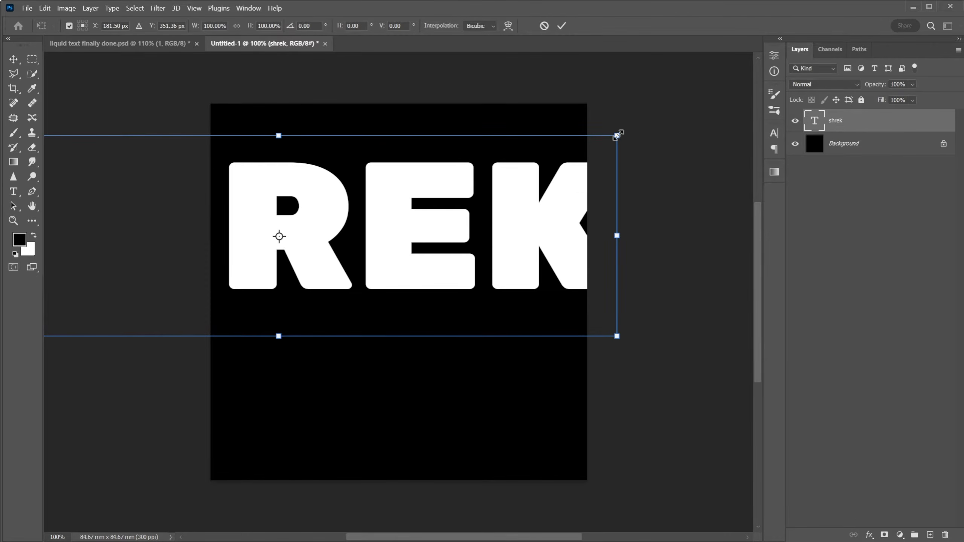
{"action": "left_click_drag", "start_coordinate": [618, 134], "coordinate": [453, 184]}
{"action": "left_click_drag", "start_coordinate": [390, 215], "coordinate": [510, 266]}
{"action": "left_click_drag", "start_coordinate": [573, 235], "coordinate": [546, 249]}
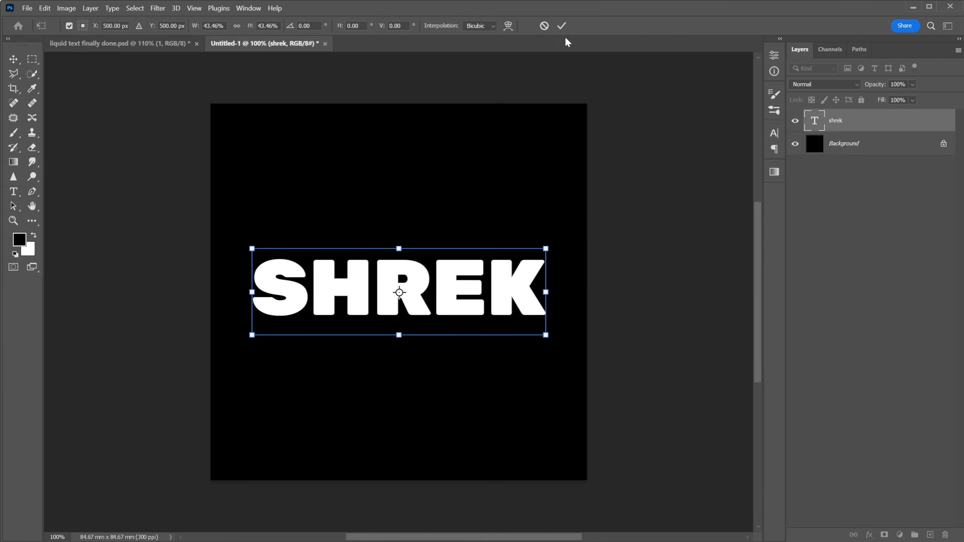
{"action": "left_click", "coordinate": [562, 26]}
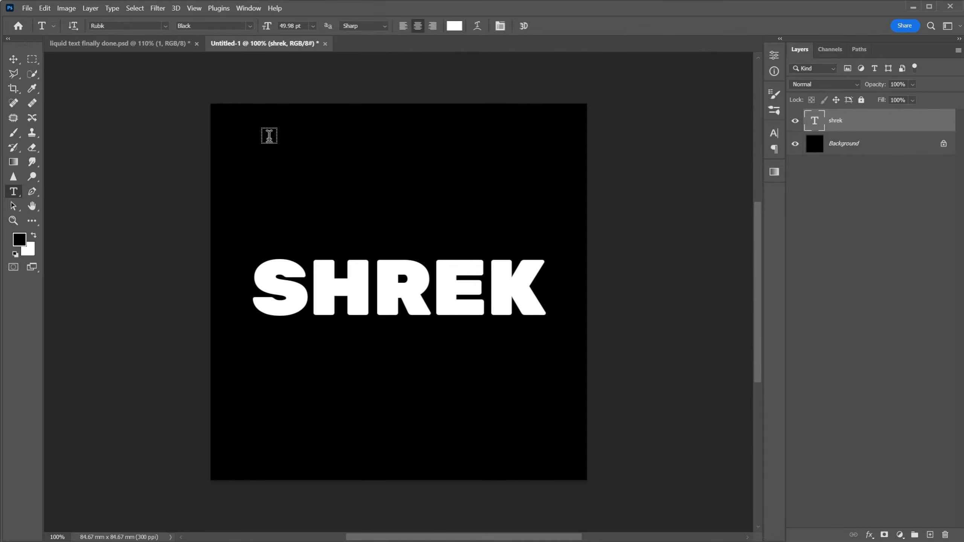
Check the gradient presets and their options for the Legacy Gradients set
{"action": "left_click", "coordinate": [249, 8]}
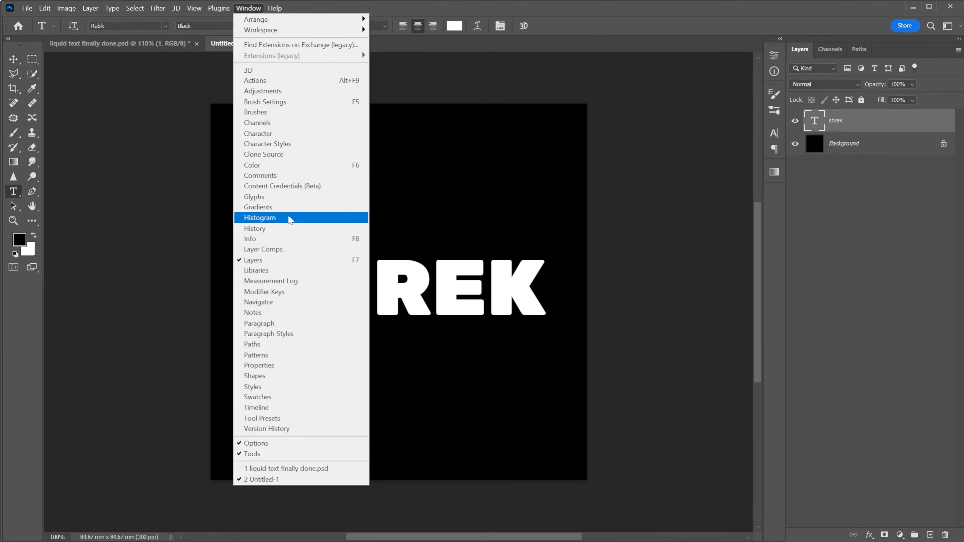
{"action": "left_click", "coordinate": [281, 208]}
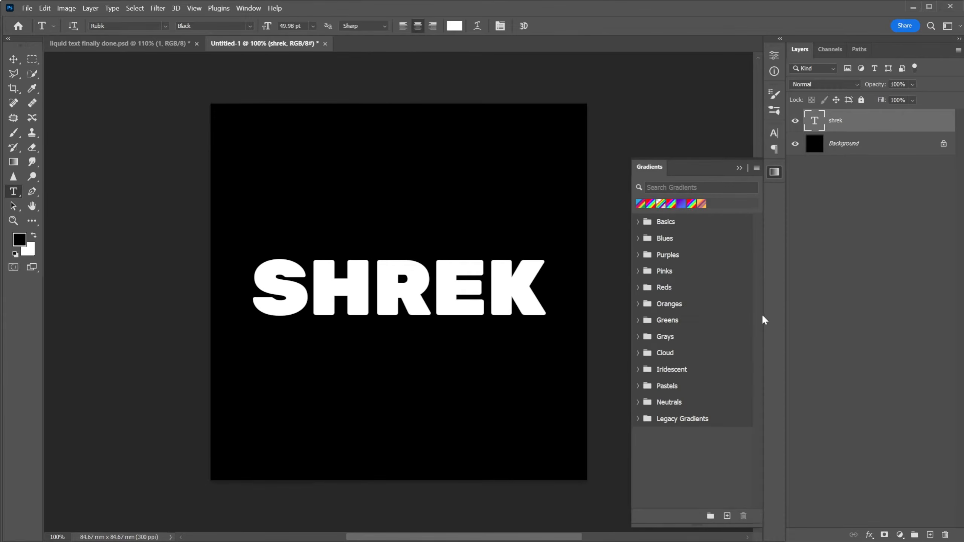
{"action": "left_click", "coordinate": [756, 171]}
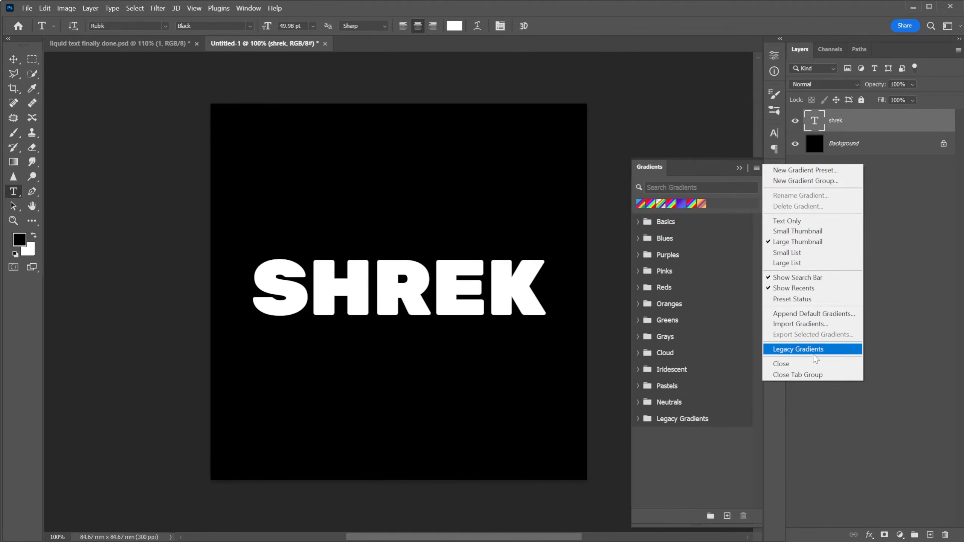
{"action": "left_click", "coordinate": [687, 440]}
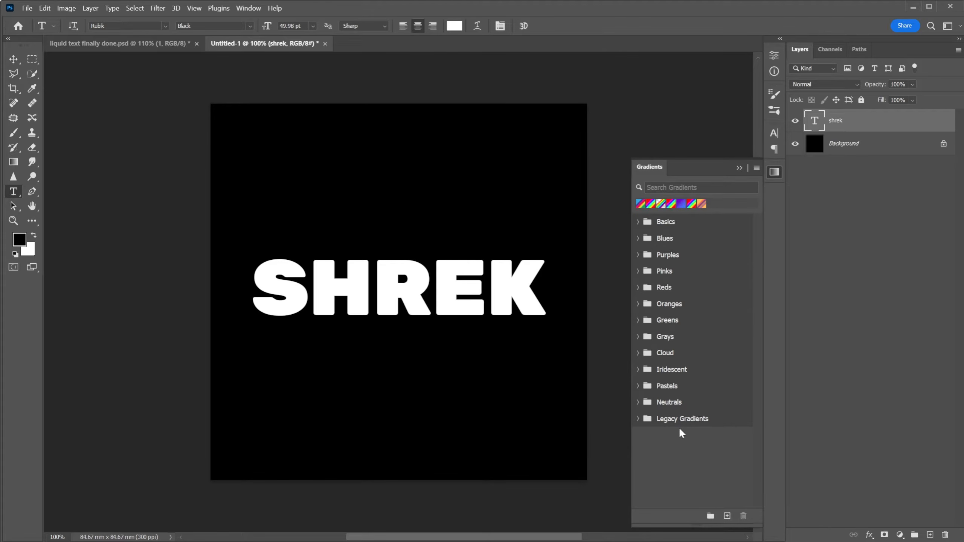
{"action": "left_click", "coordinate": [757, 168]}
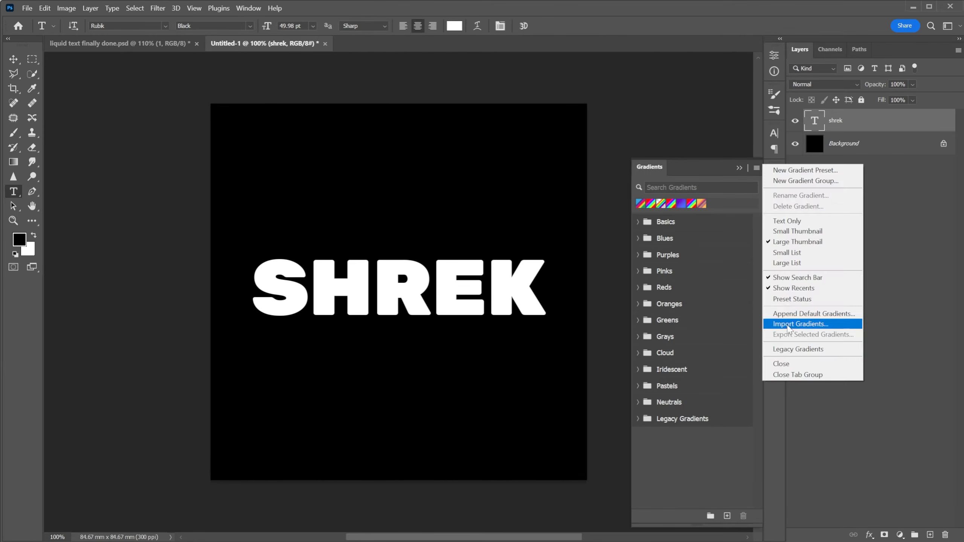
{"action": "left_click", "coordinate": [702, 491]}
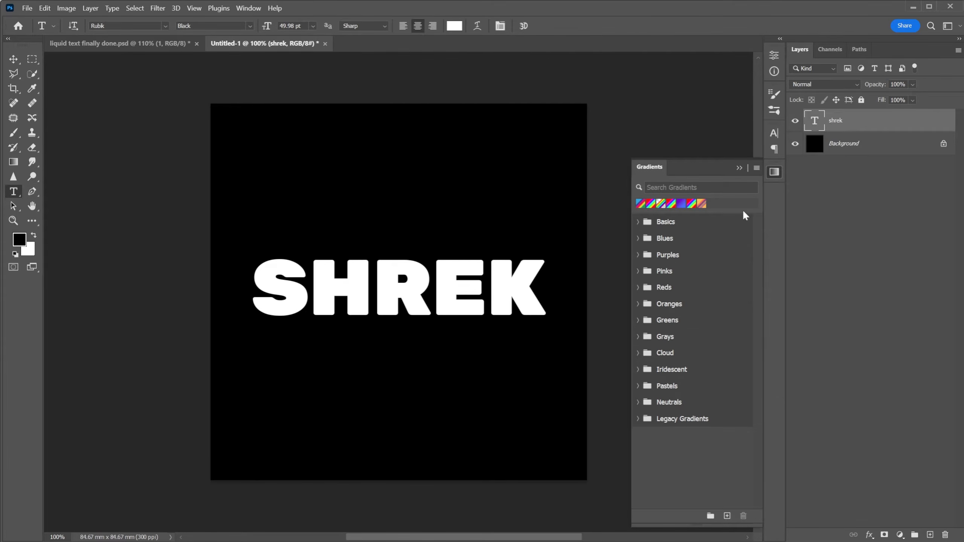
{"action": "left_click", "coordinate": [739, 168]}
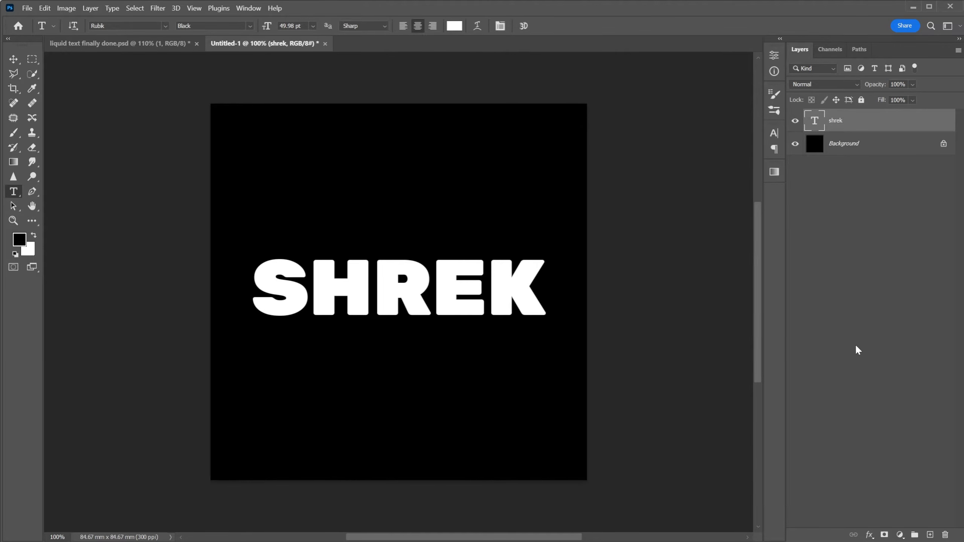
Add a Gradient Map adjustment layer above the text using the Spectrum preset from Legacy Default Gradients
{"action": "left_click", "coordinate": [900, 535]}
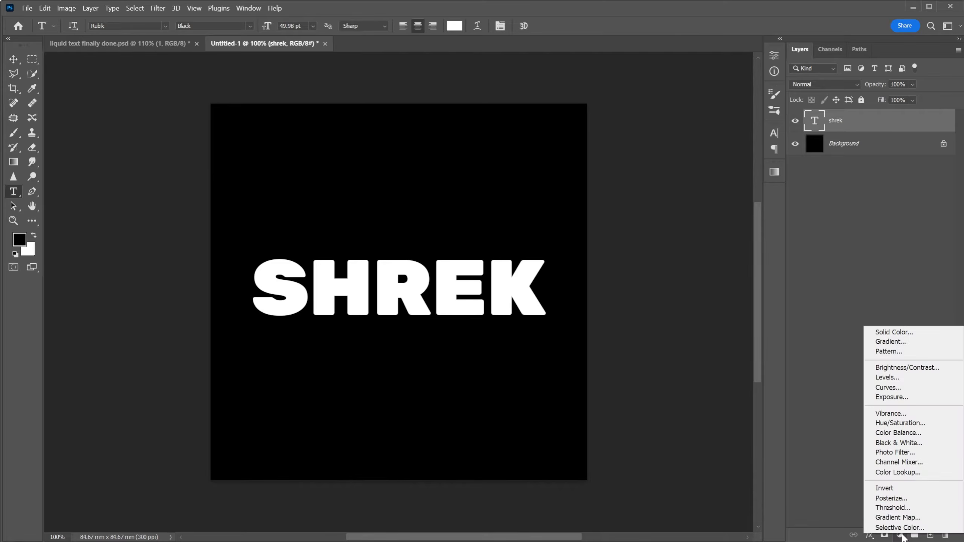
{"action": "left_click", "coordinate": [888, 518]}
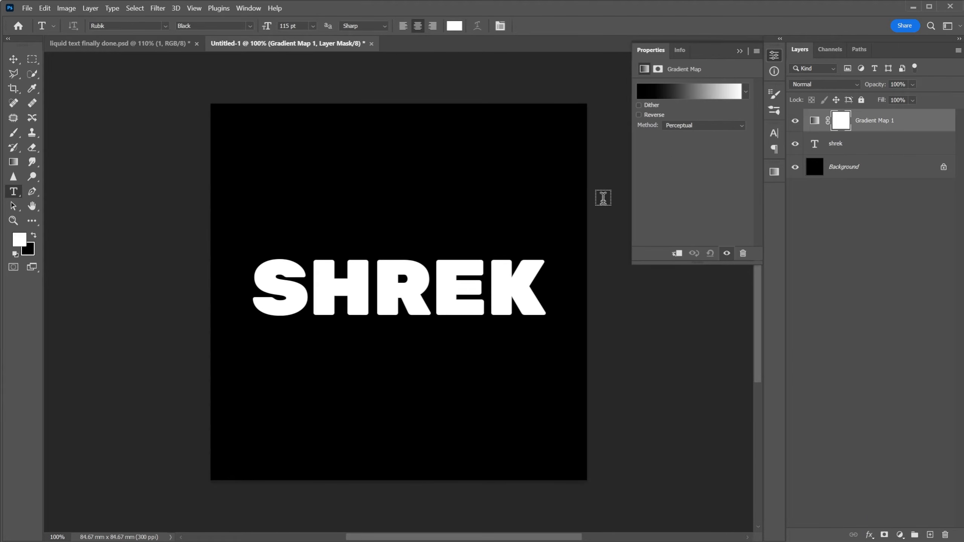
{"action": "left_click", "coordinate": [683, 93]}
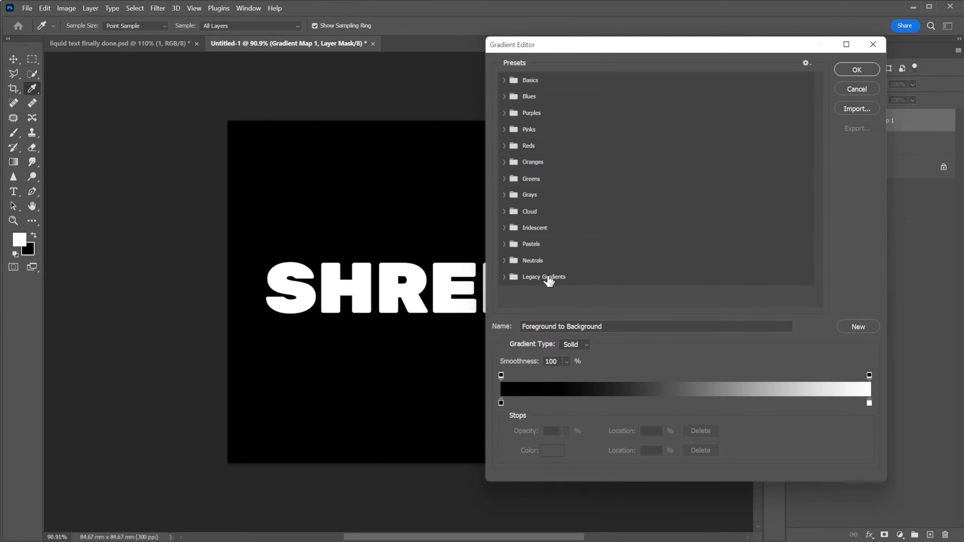
{"action": "left_click", "coordinate": [503, 276]}
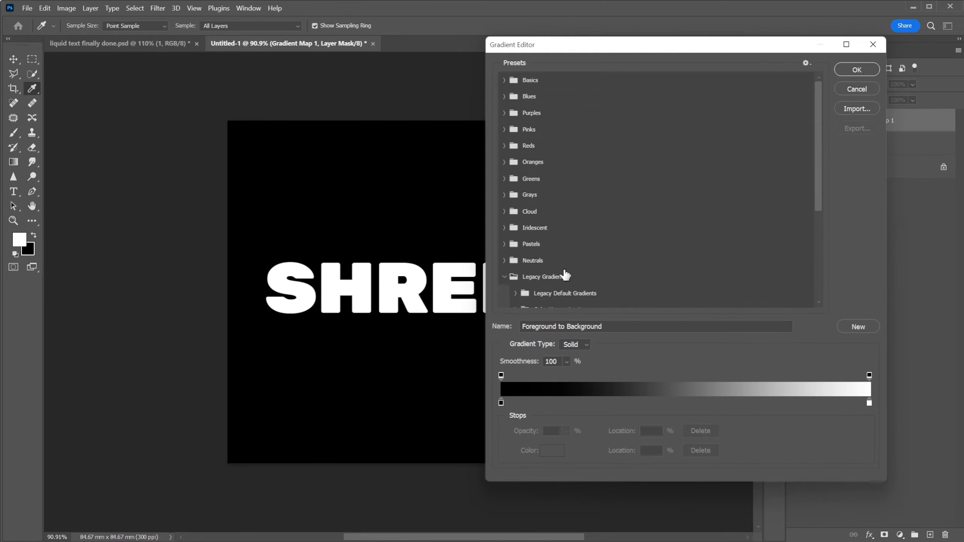
{"action": "scroll", "coordinate": [565, 266], "scroll_direction": "down", "scroll_amount": 5}
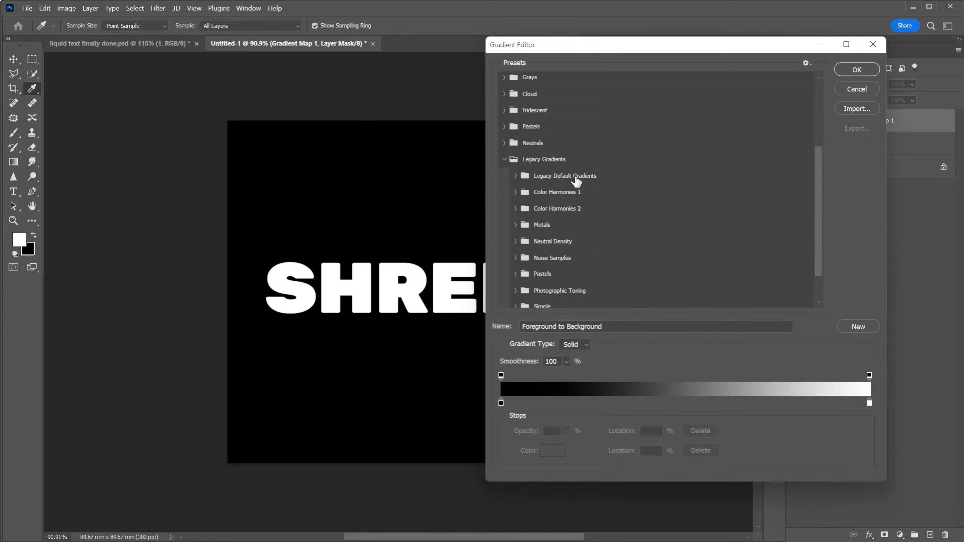
{"action": "left_click", "coordinate": [516, 176]}
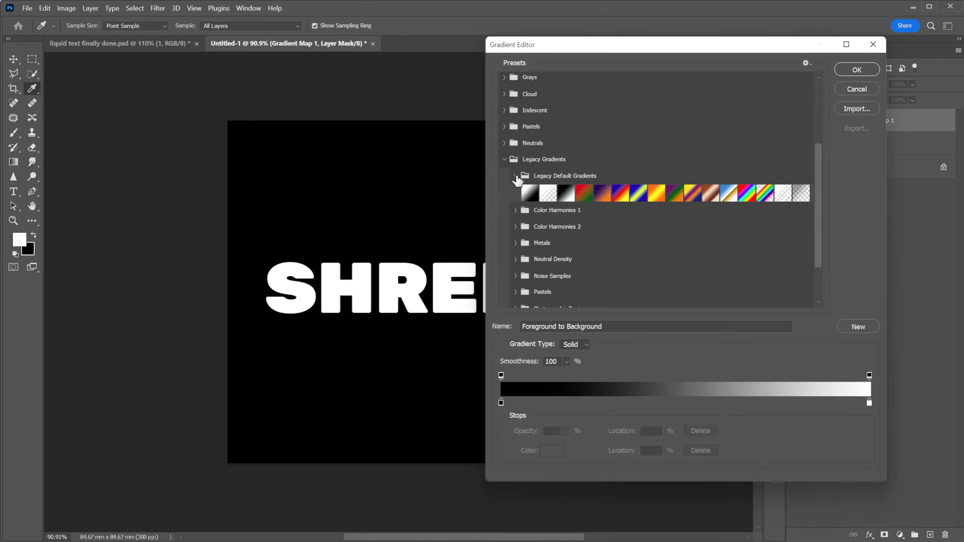
{"action": "left_click", "coordinate": [747, 192]}
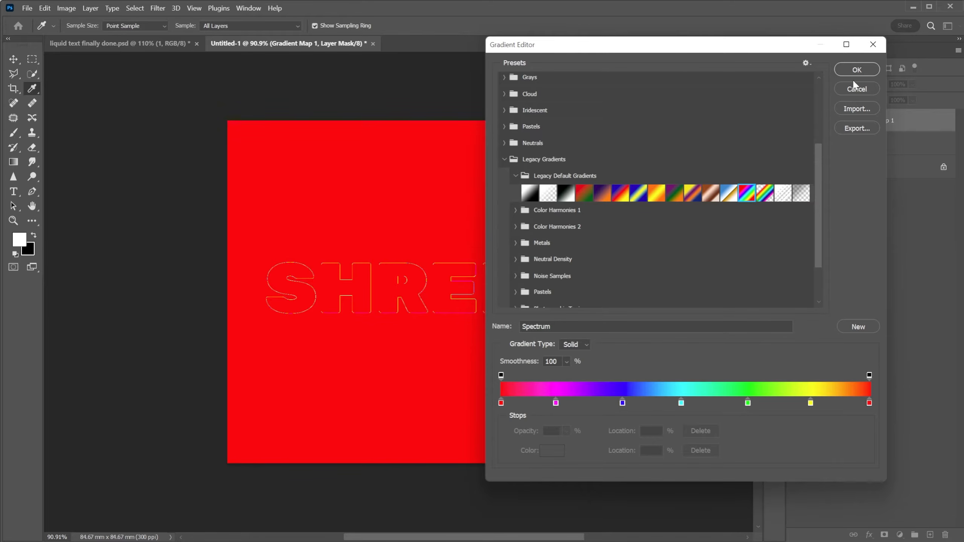
{"action": "left_click", "coordinate": [858, 69]}
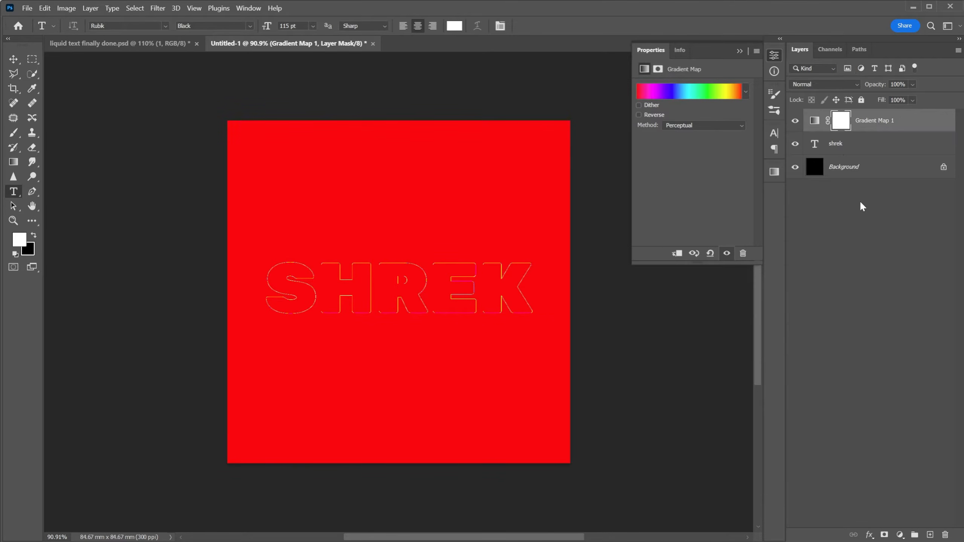
Set the gradient map layer's blend mode to Color and check the coloured fringes along the letter edges
{"action": "left_click", "coordinate": [819, 81]}
{"action": "left_click", "coordinate": [810, 354]}
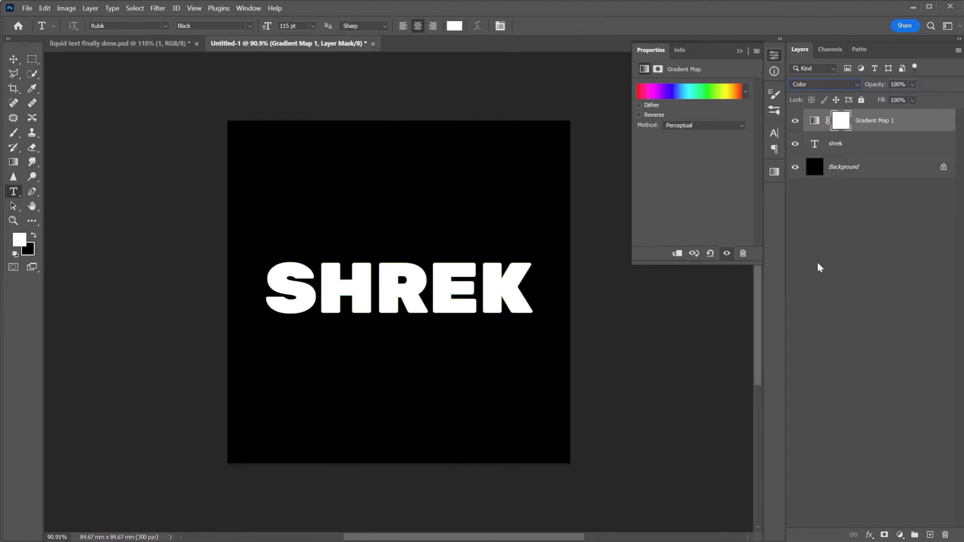
{"action": "left_click", "coordinate": [14, 60]}
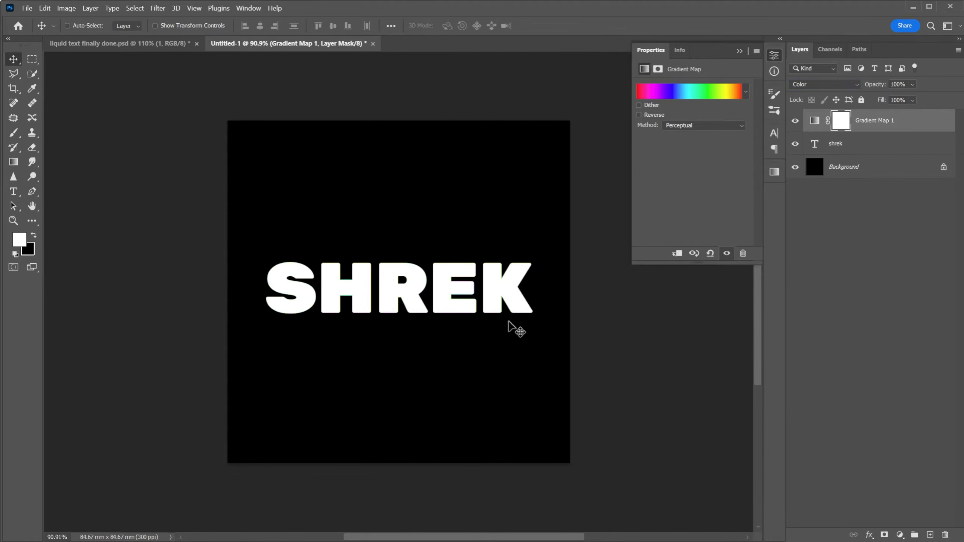
{"action": "scroll", "coordinate": [471, 304], "scroll_direction": "up", "scroll_amount": 5}
{"action": "scroll", "coordinate": [452, 300], "scroll_direction": "up", "scroll_amount": 6}
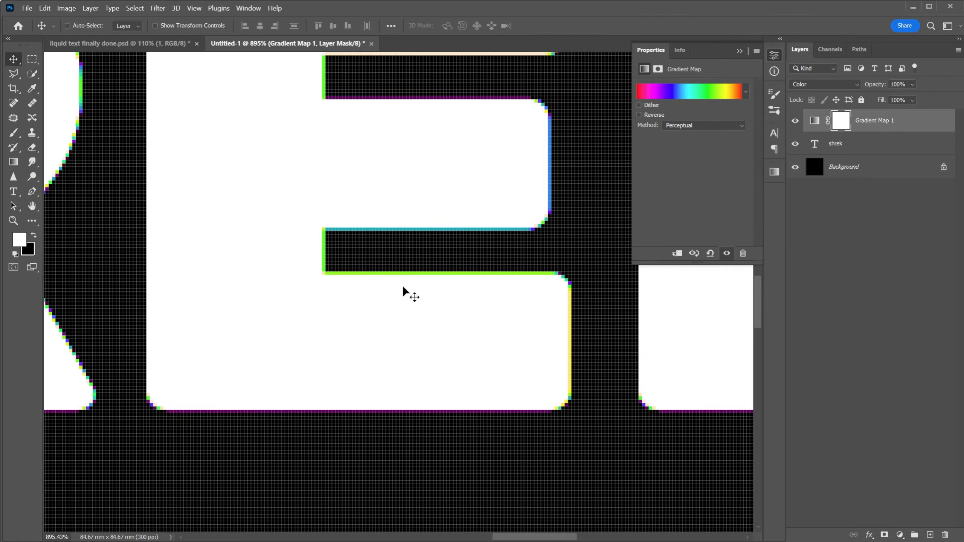
{"action": "scroll", "coordinate": [408, 274], "scroll_direction": "down", "scroll_amount": 10}
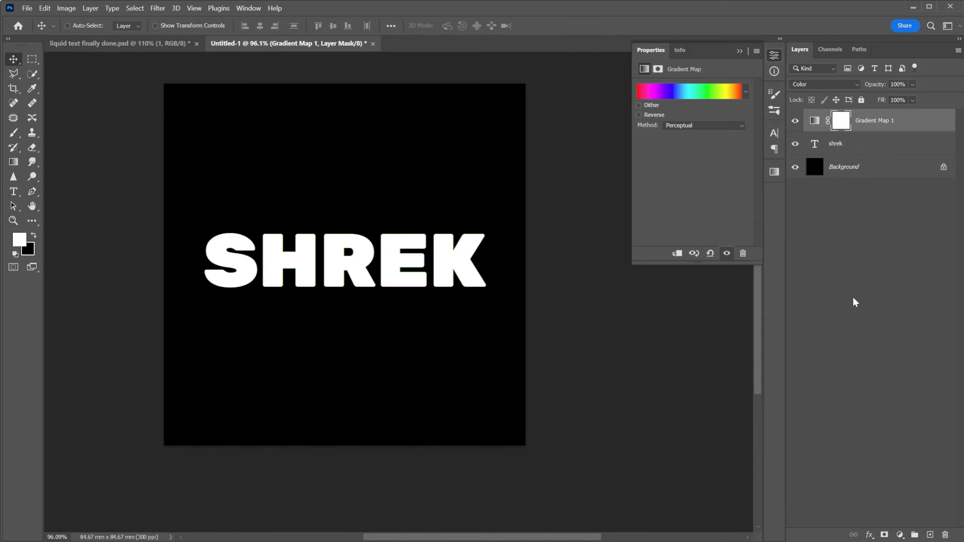
Create a new layer directly above the shrek text layer and name it Magic
{"action": "left_click", "coordinate": [869, 149]}
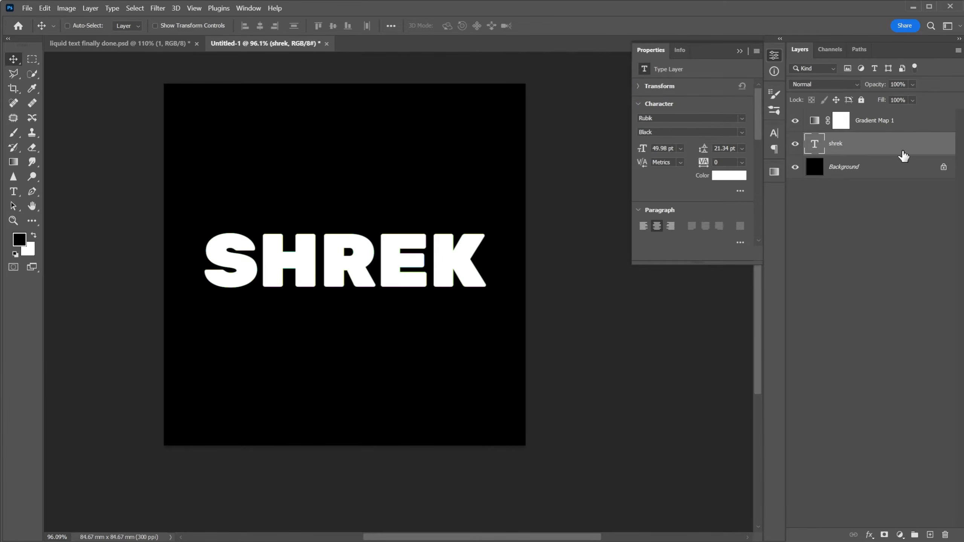
{"action": "left_click", "coordinate": [931, 536]}
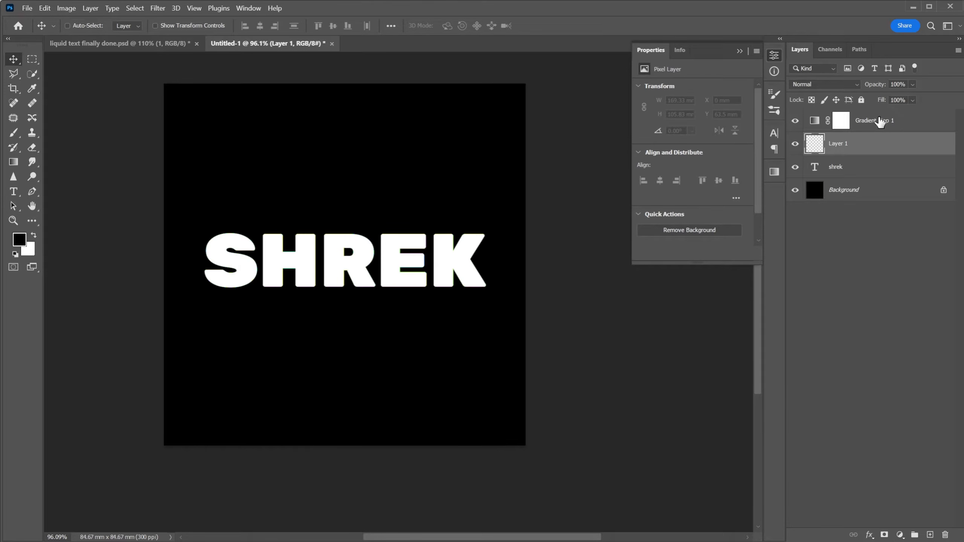
{"action": "double_click", "coordinate": [839, 144]}
{"action": "type", "text": "Magic"}
{"action": "key", "text": "Return"}
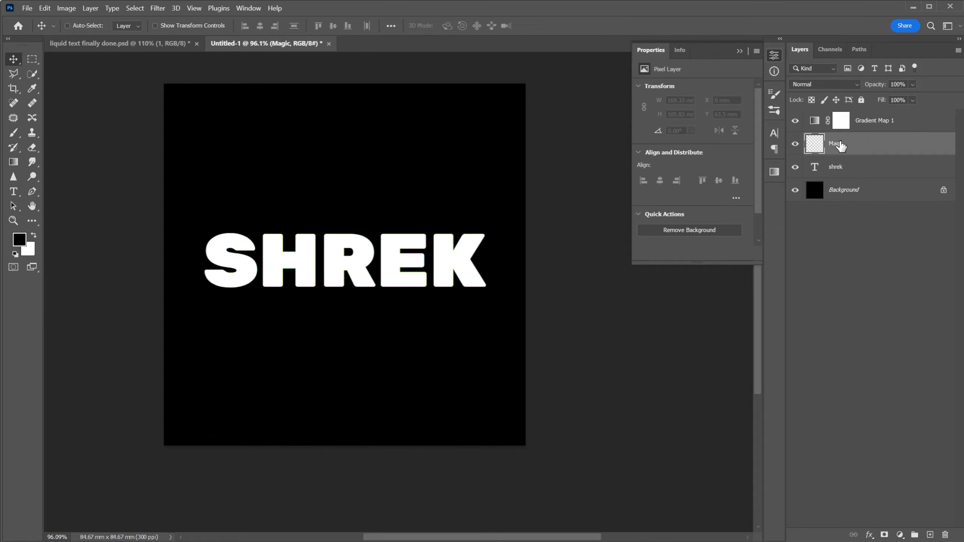
{"action": "left_click", "coordinate": [739, 51]}
Set up the Smudge tool with 50% strength, Sample All Layers on and a brush size of 250
{"action": "key", "text": "t"}
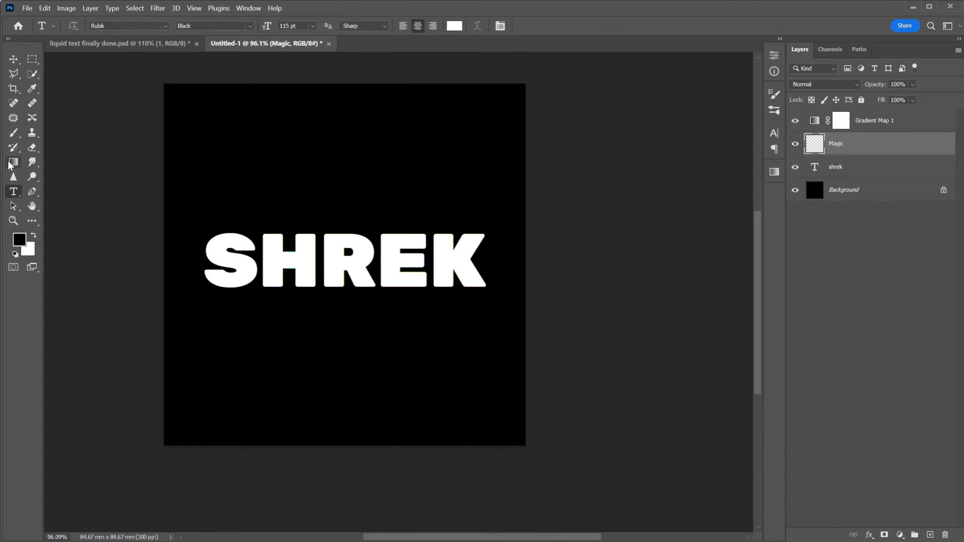
{"action": "left_click", "coordinate": [38, 163]}
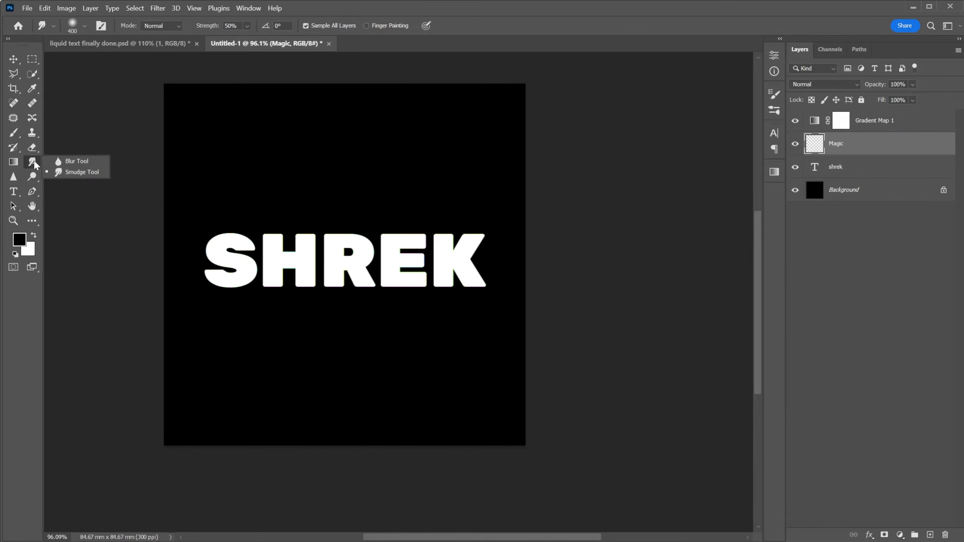
{"action": "left_click", "coordinate": [73, 174]}
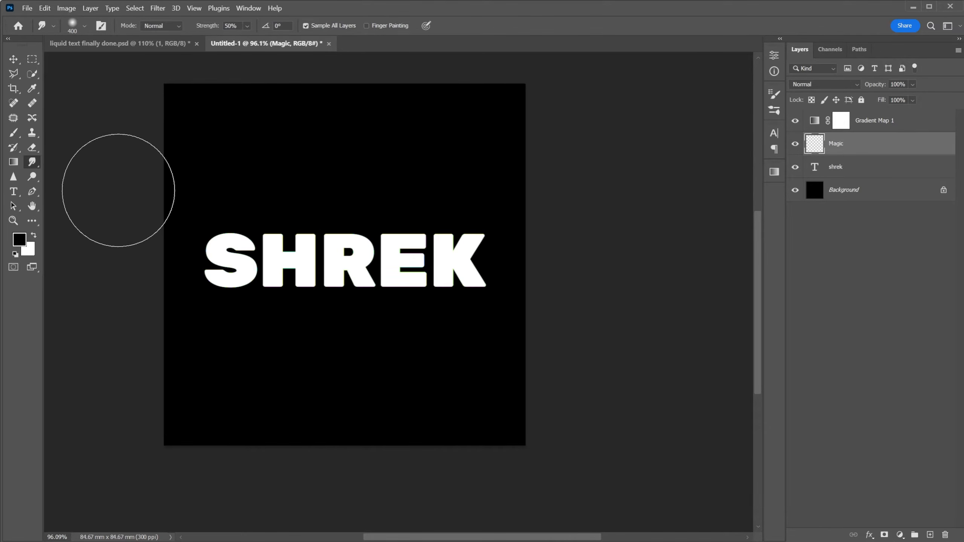
{"action": "left_click", "coordinate": [236, 26]}
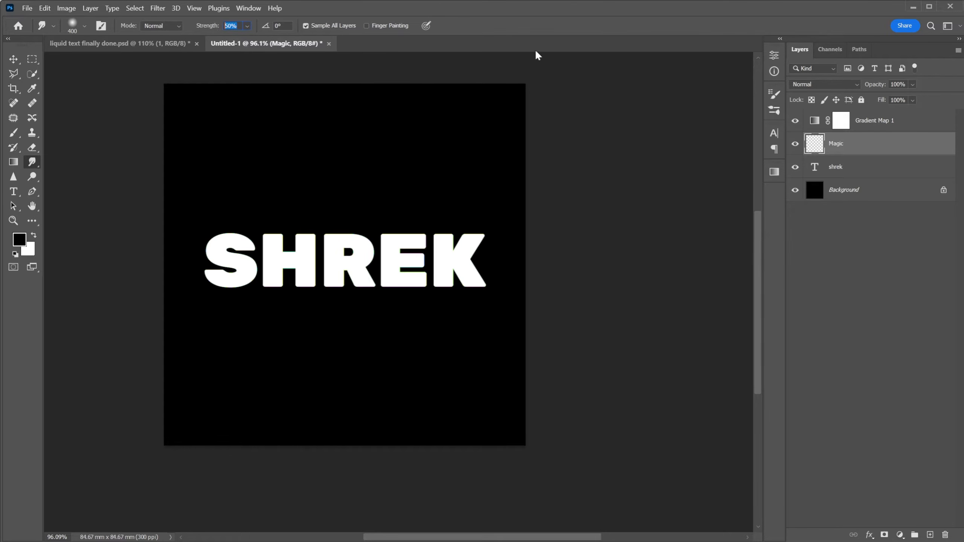
{"action": "left_click", "coordinate": [305, 25]}
{"action": "key", "text": "bracketleft"}
{"action": "key", "text": "bracketleft"}
{"action": "key", "text": "bracketleft"}
{"action": "key", "text": "bracketright"}
Try smudging the S and H downward and the E upward on the Magic layer, and undo the strokes
{"action": "left_click_drag", "start_coordinate": [232, 283], "coordinate": [231, 303]}
{"action": "scroll", "coordinate": [270, 302], "scroll_direction": "up", "scroll_amount": 3}
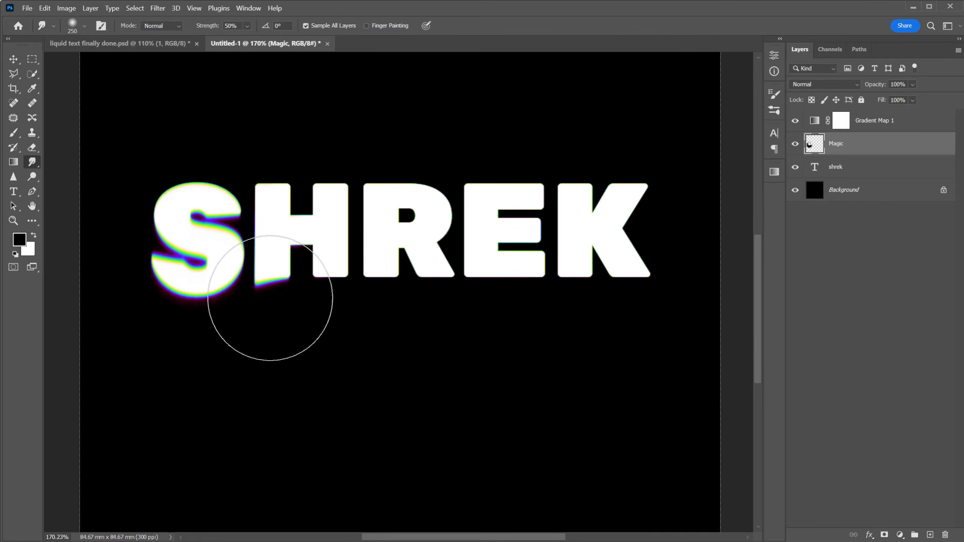
{"action": "left_click_drag", "start_coordinate": [516, 353], "coordinate": [516, 65]}
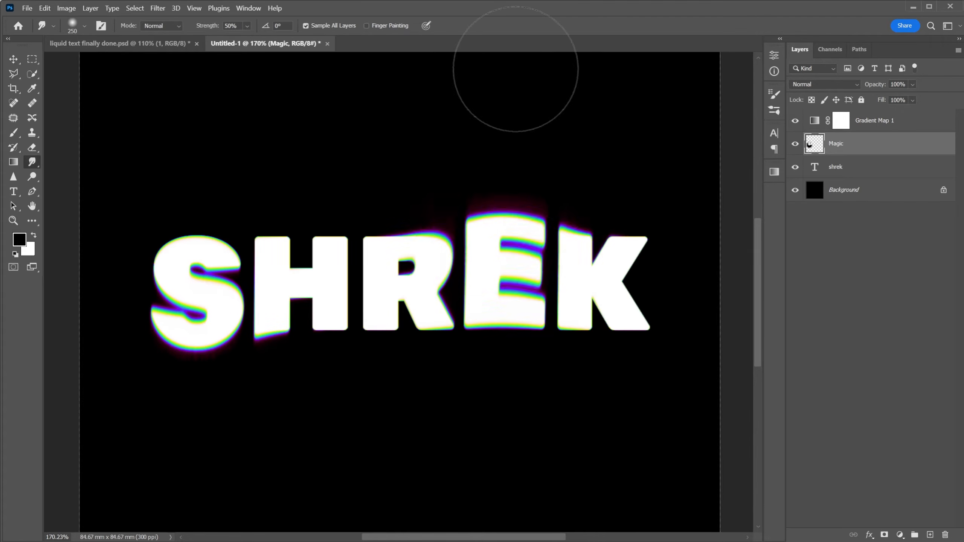
{"action": "left_click_drag", "start_coordinate": [329, 337], "coordinate": [297, 528]}
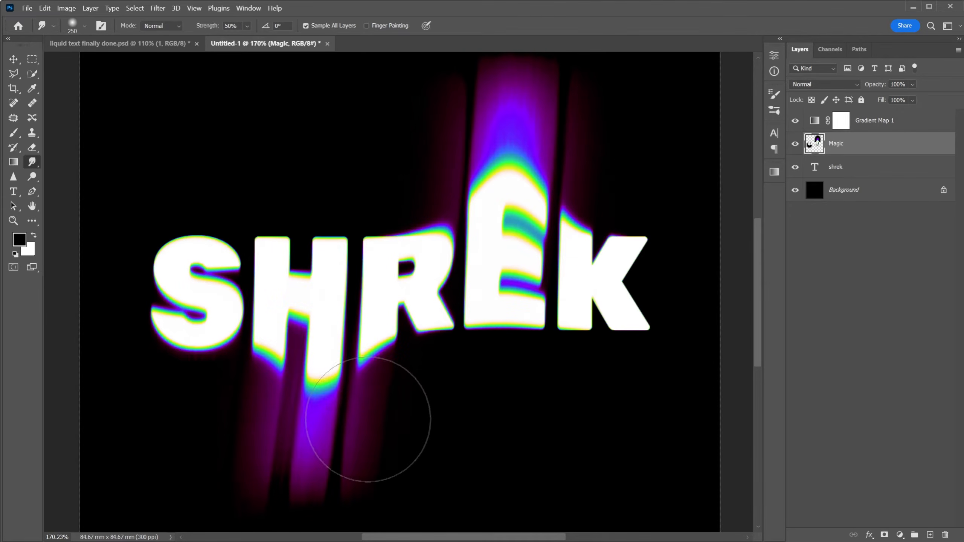
{"action": "scroll", "coordinate": [355, 419], "scroll_direction": "down", "scroll_amount": 3}
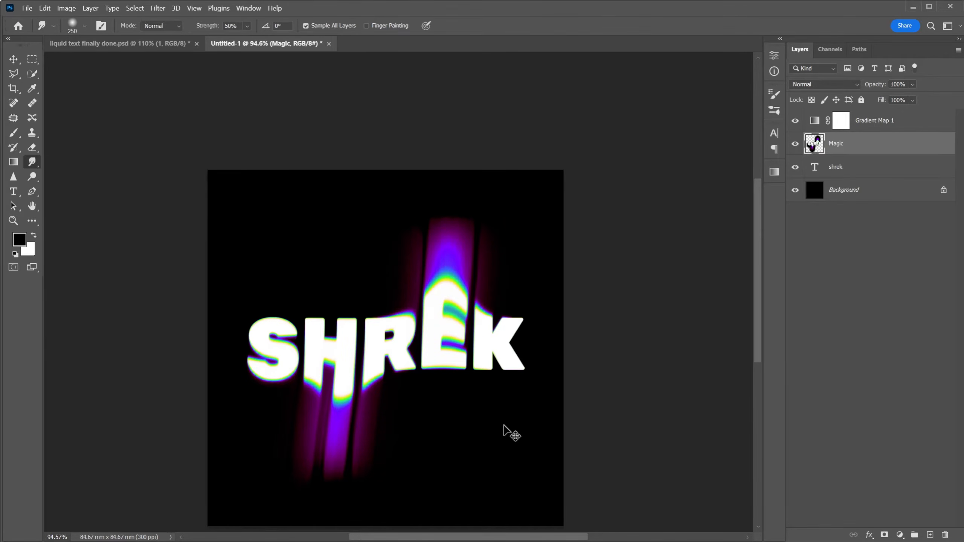
{"action": "key", "text": "ctrl+z"}
{"action": "key", "text": "ctrl+z"}
{"action": "key", "text": "ctrl+z"}
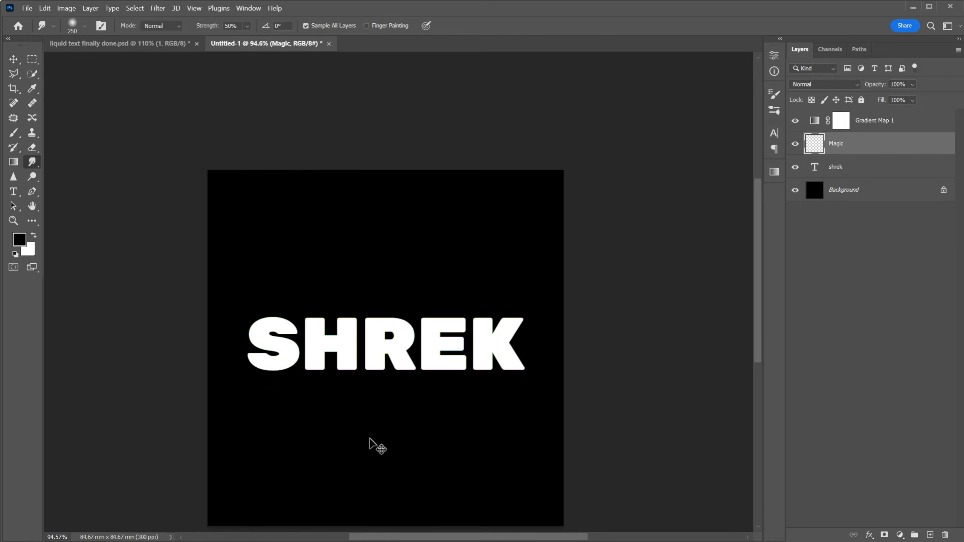
Smudge the bottom of the S downward into a long drip, reducing the brush size to 175 for the final strokes
{"action": "scroll", "coordinate": [330, 413], "scroll_direction": "up", "scroll_amount": 2}
{"action": "mouse_move", "coordinate": [258, 327]}
{"action": "left_mouse_down"}
{"action": "mouse_move", "coordinate": [258, 355]}
{"action": "mouse_move", "coordinate": [261, 339]}
{"action": "mouse_move", "coordinate": [261, 387]}
{"action": "left_mouse_up"}
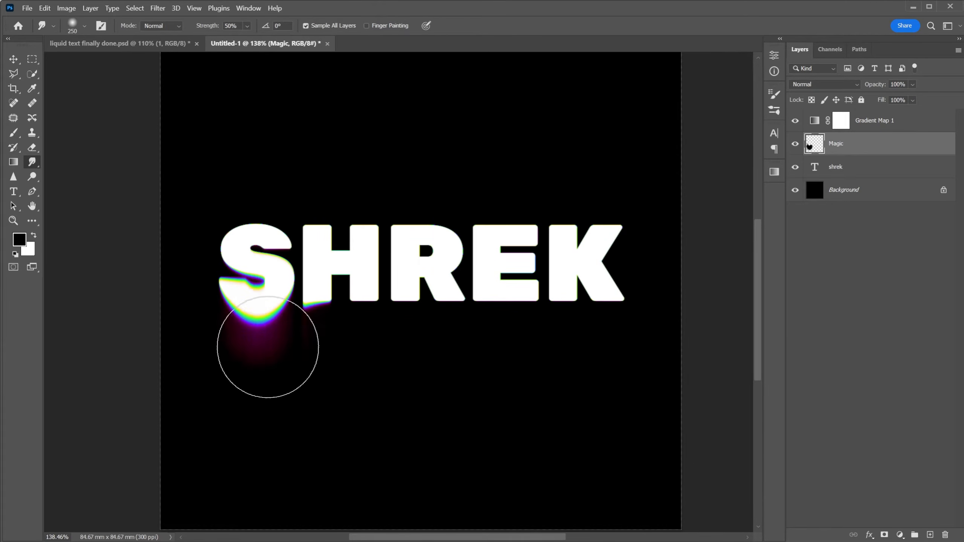
{"action": "left_click_drag", "start_coordinate": [267, 344], "coordinate": [267, 379]}
{"action": "scroll", "coordinate": [267, 369], "scroll_direction": "up", "scroll_amount": 4}
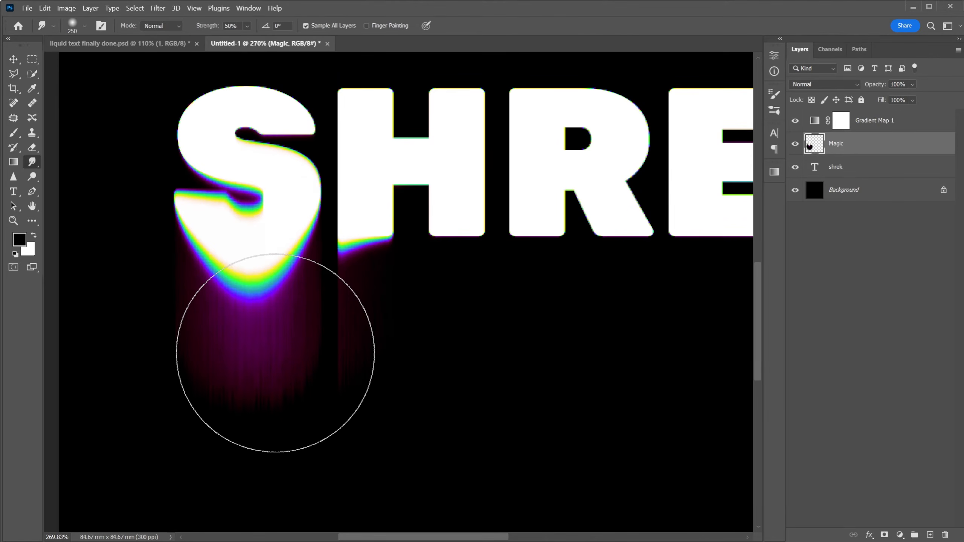
{"action": "key", "text": "bracketleft"}
{"action": "key", "text": "bracketleft"}
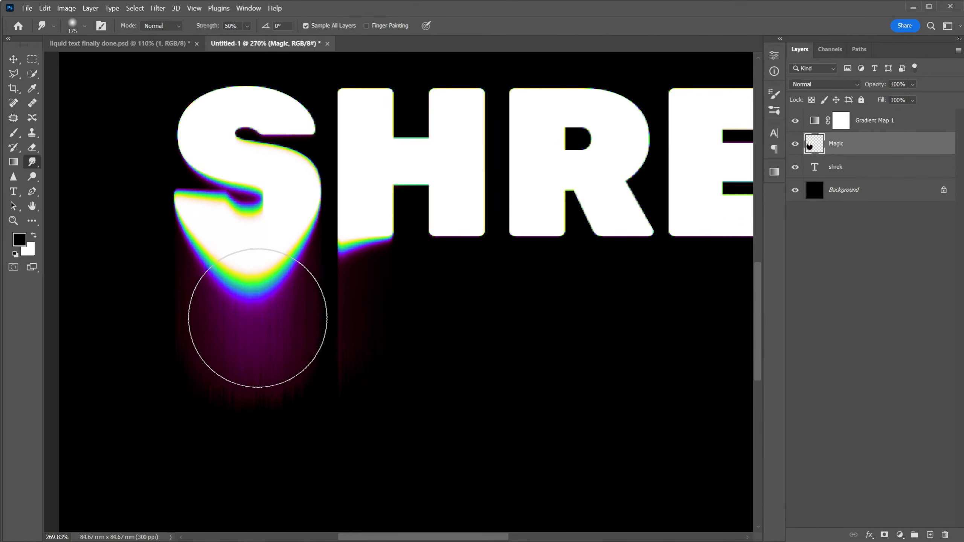
{"action": "left_click_drag", "start_coordinate": [252, 323], "coordinate": [252, 399]}
{"action": "mouse_move", "coordinate": [250, 365]}
{"action": "left_mouse_down"}
{"action": "mouse_move", "coordinate": [253, 436]}
{"action": "mouse_move", "coordinate": [211, 348]}
{"action": "mouse_move", "coordinate": [203, 447]}
{"action": "mouse_move", "coordinate": [192, 371]}
{"action": "mouse_move", "coordinate": [185, 396]}
{"action": "mouse_move", "coordinate": [203, 447]}
{"action": "mouse_move", "coordinate": [288, 343]}
{"action": "mouse_move", "coordinate": [285, 427]}
{"action": "mouse_move", "coordinate": [274, 376]}
{"action": "left_mouse_up"}
{"action": "scroll", "coordinate": [342, 345], "scroll_direction": "down", "scroll_amount": 3}
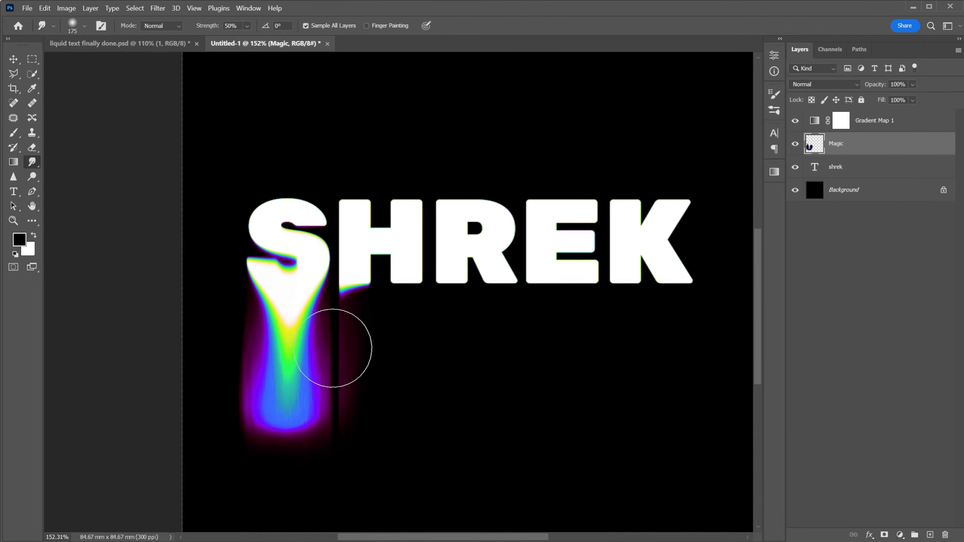
Smudge all the letters down to the canvas's lower edge, enlarging the brush to 250 for the last strokes
{"action": "scroll", "coordinate": [336, 345], "scroll_direction": "up", "scroll_amount": 2}
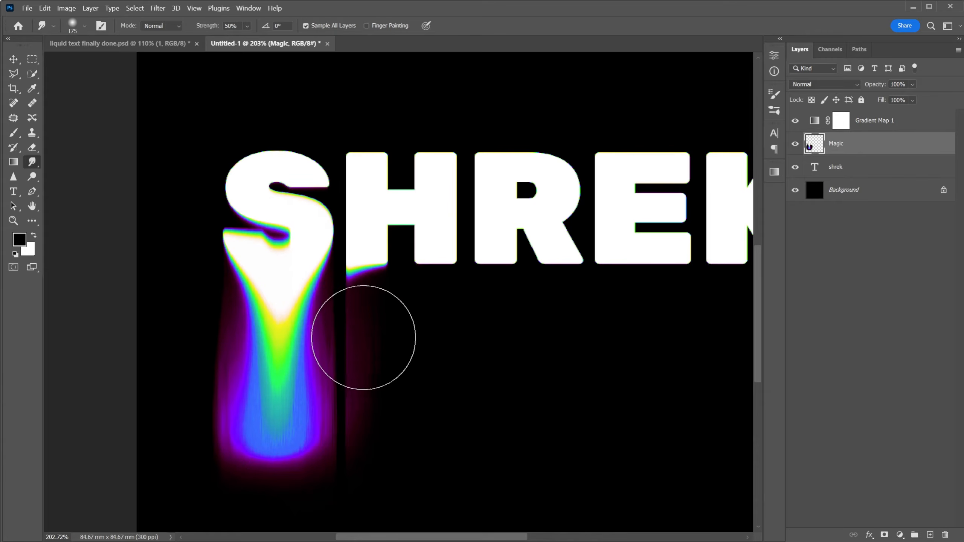
{"action": "mouse_move", "coordinate": [366, 322]}
{"action": "left_mouse_down"}
{"action": "mouse_move", "coordinate": [379, 306]}
{"action": "mouse_move", "coordinate": [395, 339]}
{"action": "mouse_move", "coordinate": [437, 366]}
{"action": "mouse_move", "coordinate": [428, 329]}
{"action": "mouse_move", "coordinate": [439, 351]}
{"action": "mouse_move", "coordinate": [438, 327]}
{"action": "mouse_move", "coordinate": [512, 308]}
{"action": "mouse_move", "coordinate": [560, 388]}
{"action": "mouse_move", "coordinate": [419, 312]}
{"action": "mouse_move", "coordinate": [516, 282]}
{"action": "mouse_move", "coordinate": [517, 371]}
{"action": "mouse_move", "coordinate": [628, 379]}
{"action": "mouse_move", "coordinate": [624, 458]}
{"action": "left_mouse_up"}
{"action": "key", "text": "bracketright"}
{"action": "key", "text": "bracketright"}
{"action": "scroll", "coordinate": [624, 457], "scroll_direction": "down", "scroll_amount": 2}
{"action": "mouse_move", "coordinate": [536, 290]}
{"action": "left_mouse_down"}
{"action": "mouse_move", "coordinate": [669, 311]}
{"action": "mouse_move", "coordinate": [646, 469]}
{"action": "mouse_move", "coordinate": [286, 312]}
{"action": "mouse_move", "coordinate": [152, 448]}
{"action": "mouse_move", "coordinate": [496, 506]}
{"action": "mouse_move", "coordinate": [683, 312]}
{"action": "left_mouse_up"}
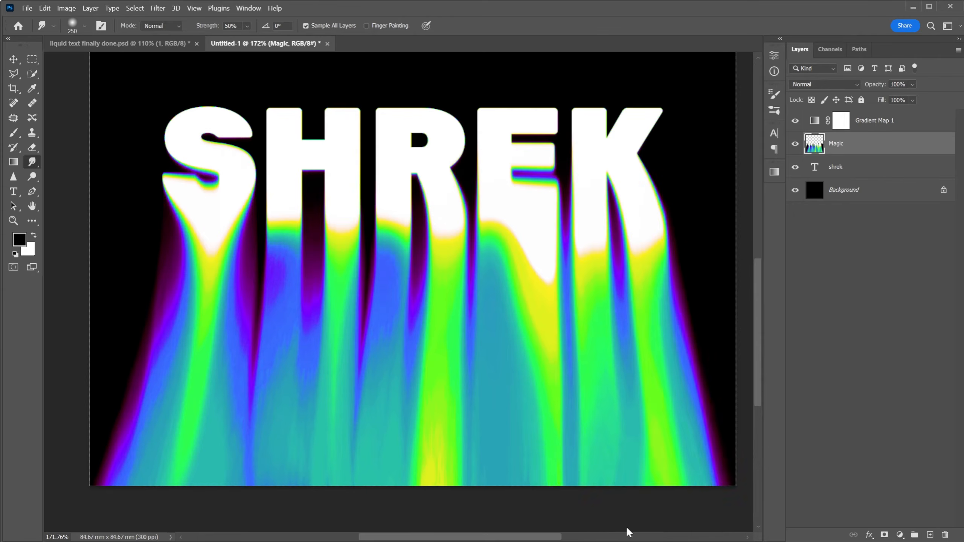
Refine the drips beneath the letters with further smudge strokes to blend the colours and fill the dark gaps
{"action": "scroll", "coordinate": [280, 355], "scroll_direction": "up", "scroll_amount": 2}
{"action": "left_click_drag", "start_coordinate": [280, 355], "coordinate": [525, 424]}
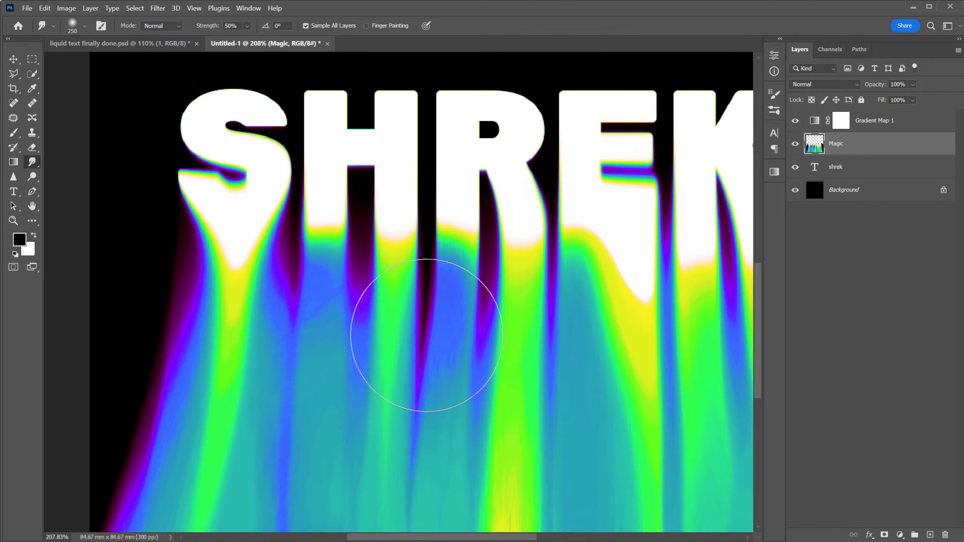
{"action": "mouse_move", "coordinate": [424, 333]}
{"action": "left_mouse_down"}
{"action": "mouse_move", "coordinate": [406, 320]}
{"action": "mouse_move", "coordinate": [409, 302]}
{"action": "mouse_move", "coordinate": [426, 302]}
{"action": "left_mouse_up"}
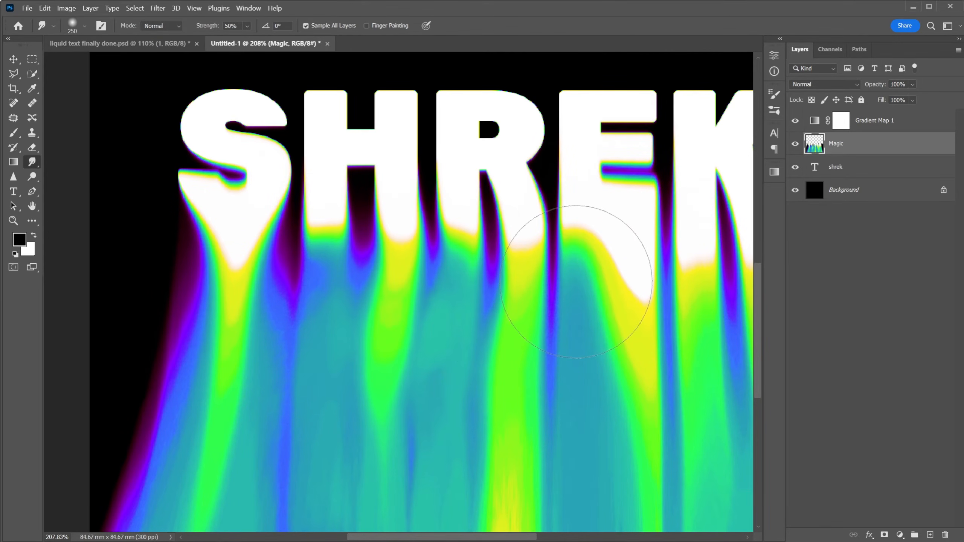
{"action": "mouse_move", "coordinate": [576, 282]}
{"action": "left_mouse_down"}
{"action": "mouse_move", "coordinate": [579, 251]}
{"action": "mouse_move", "coordinate": [573, 266]}
{"action": "left_mouse_up"}
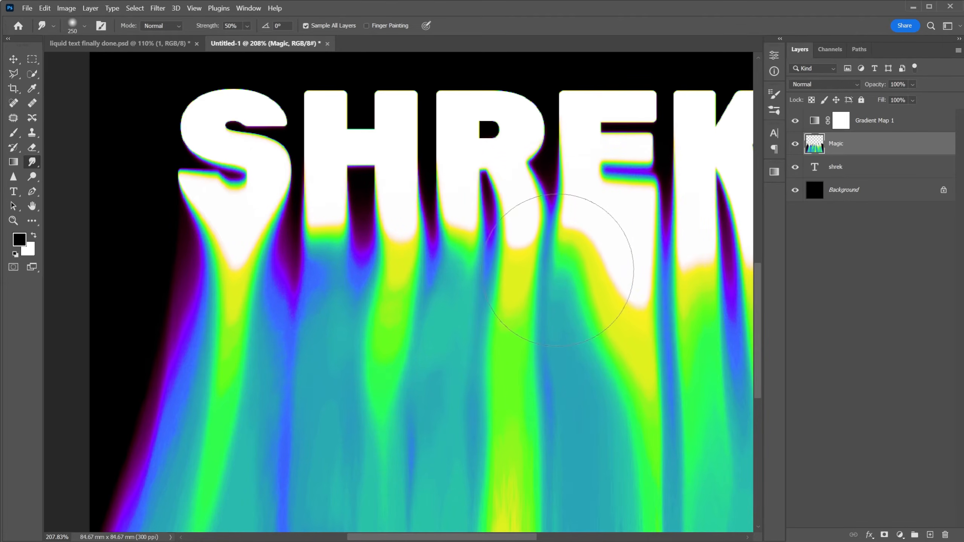
{"action": "scroll", "coordinate": [649, 386], "scroll_direction": "down", "scroll_amount": 1}
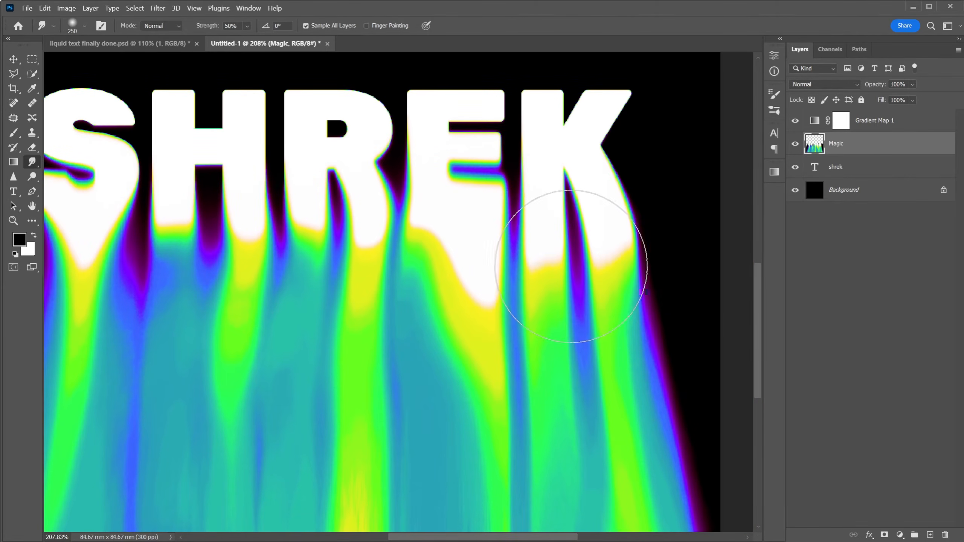
{"action": "scroll", "coordinate": [346, 316], "scroll_direction": "down", "scroll_amount": 5}
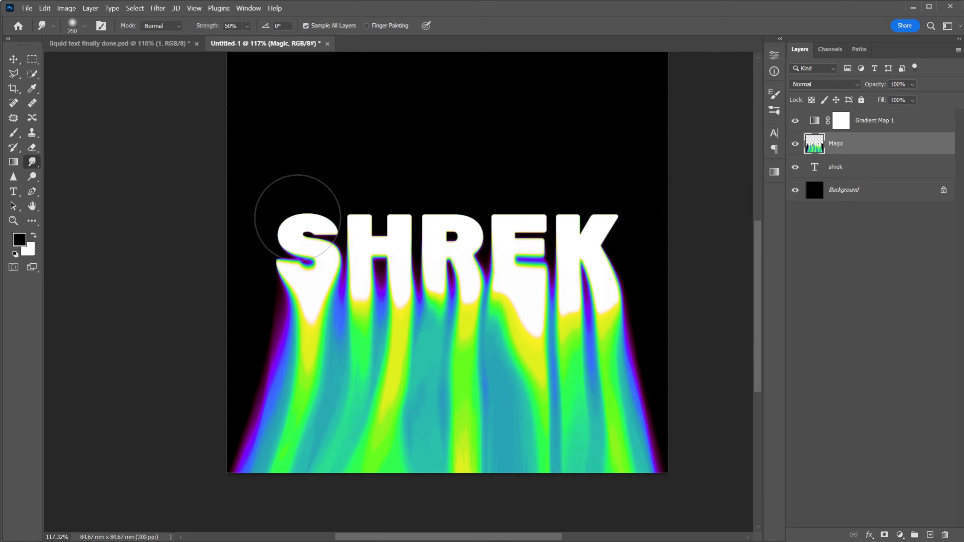
Add a new layer above the gradient map, fill it with black and convert it to a smart object
{"action": "scroll", "coordinate": [549, 189], "scroll_direction": "up", "scroll_amount": 5}
{"action": "scroll", "coordinate": [293, 287], "scroll_direction": "down", "scroll_amount": 5}
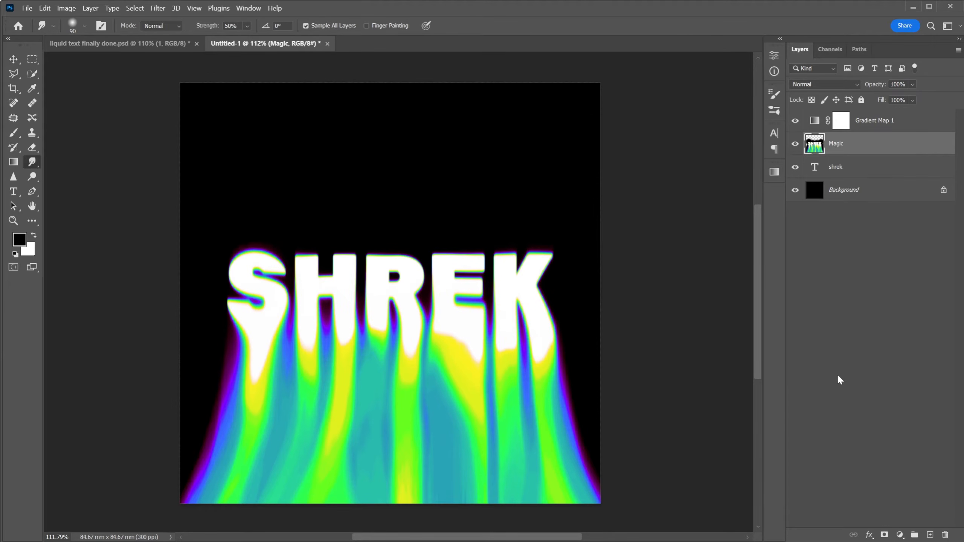
{"action": "left_click", "coordinate": [895, 118]}
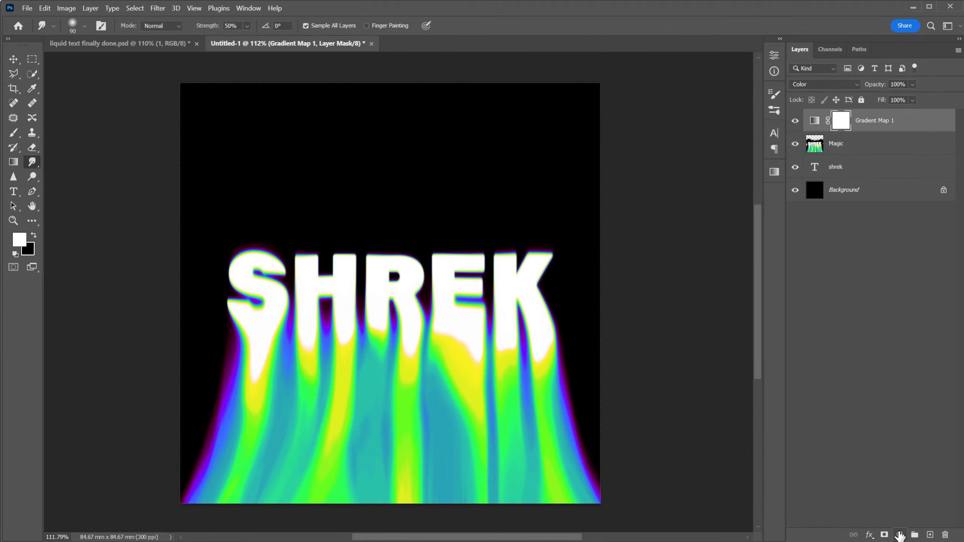
{"action": "left_click", "coordinate": [930, 534]}
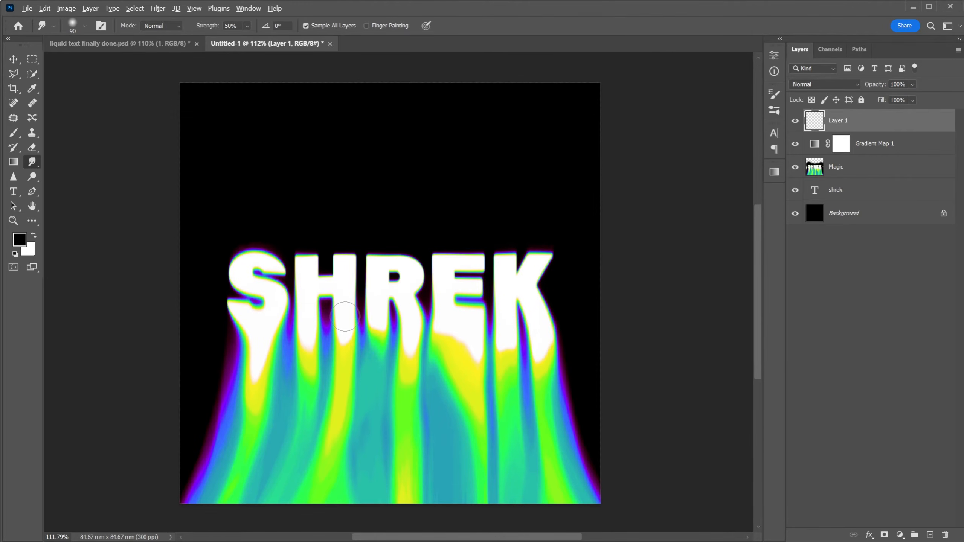
{"action": "key", "text": "alt+BackSpace"}
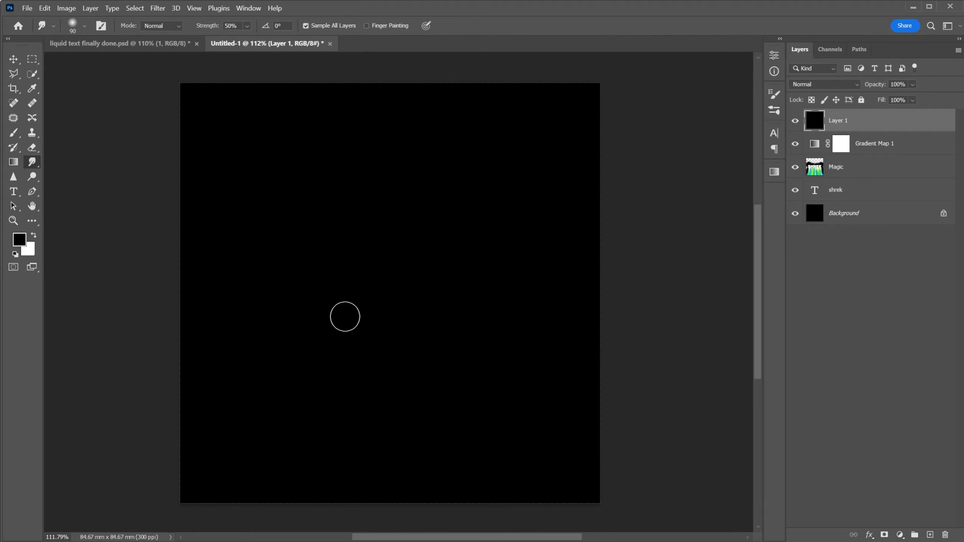
{"action": "right_click", "coordinate": [882, 120]}
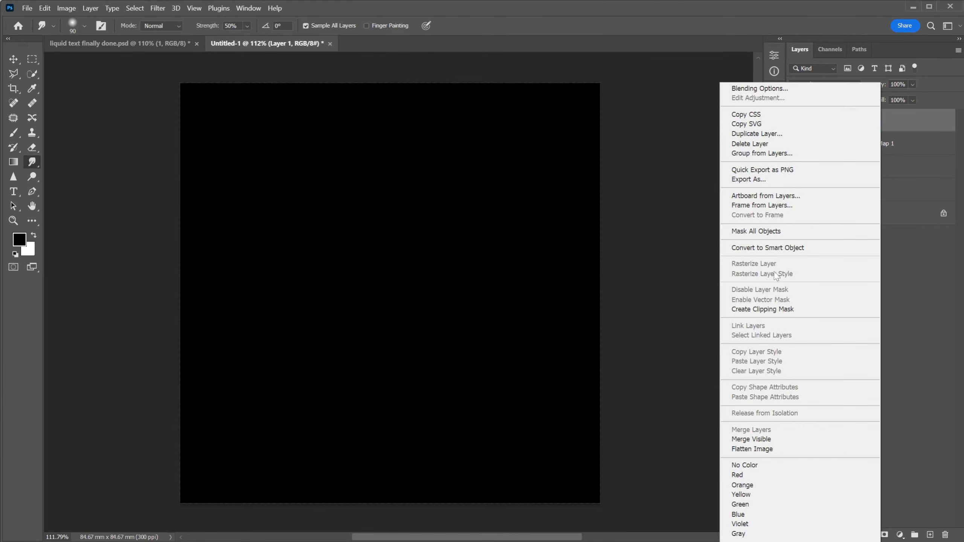
{"action": "left_click", "coordinate": [780, 249]}
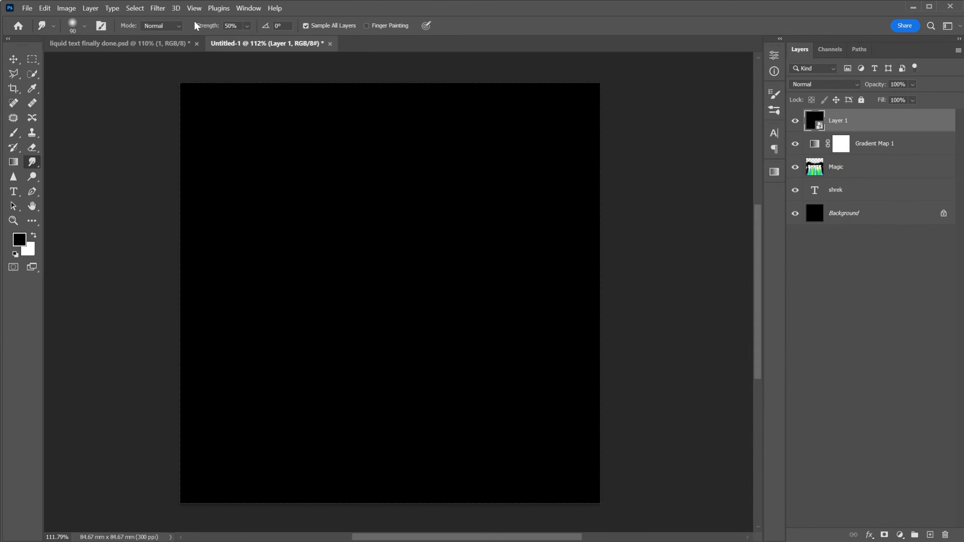
Apply an Add Noise filter to the black smart object with an amount of 9.16%, Gaussian distribution and Monochromatic enabled
{"action": "left_click", "coordinate": [158, 8]}
{"action": "mouse_move", "coordinate": [228, 175]}
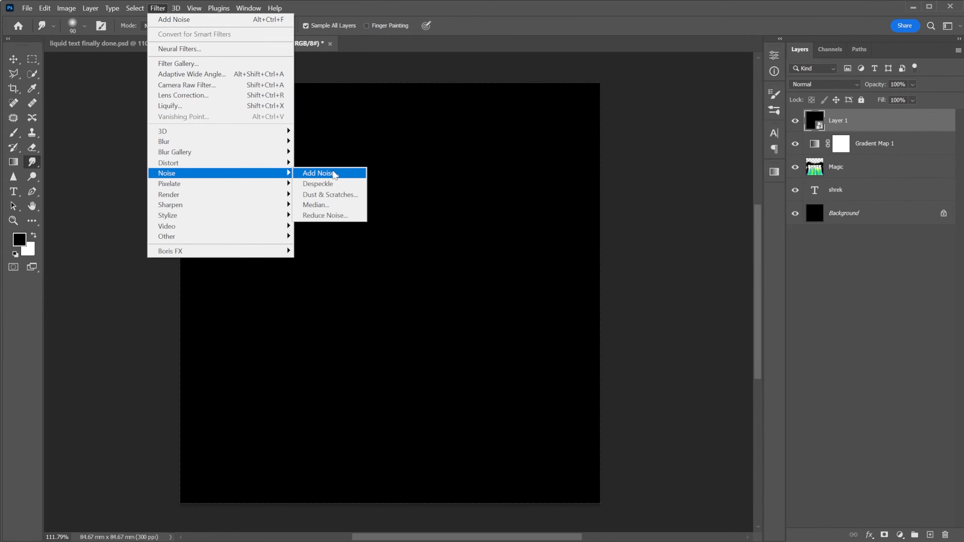
{"action": "left_click", "coordinate": [321, 173]}
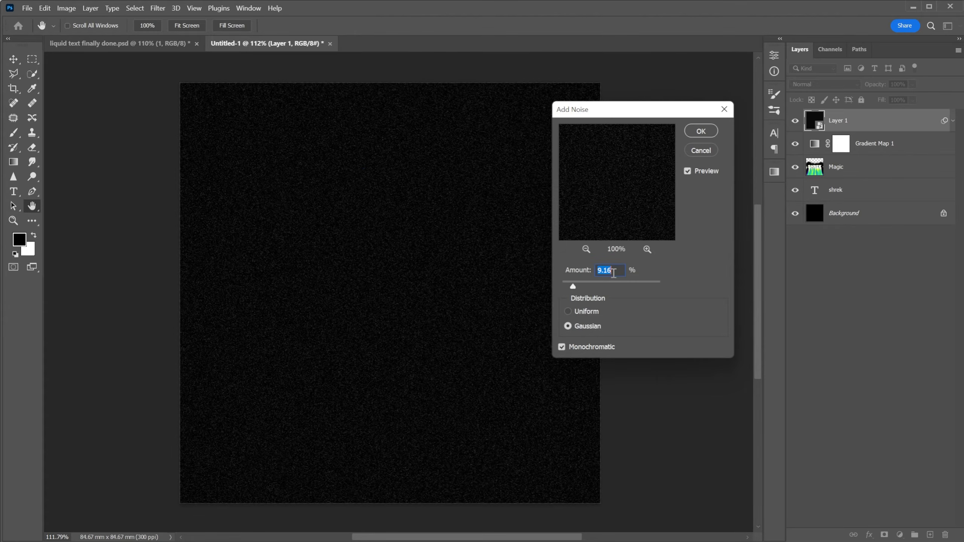
{"action": "left_click", "coordinate": [584, 347]}
{"action": "left_click", "coordinate": [568, 349]}
{"action": "left_click", "coordinate": [701, 131]}
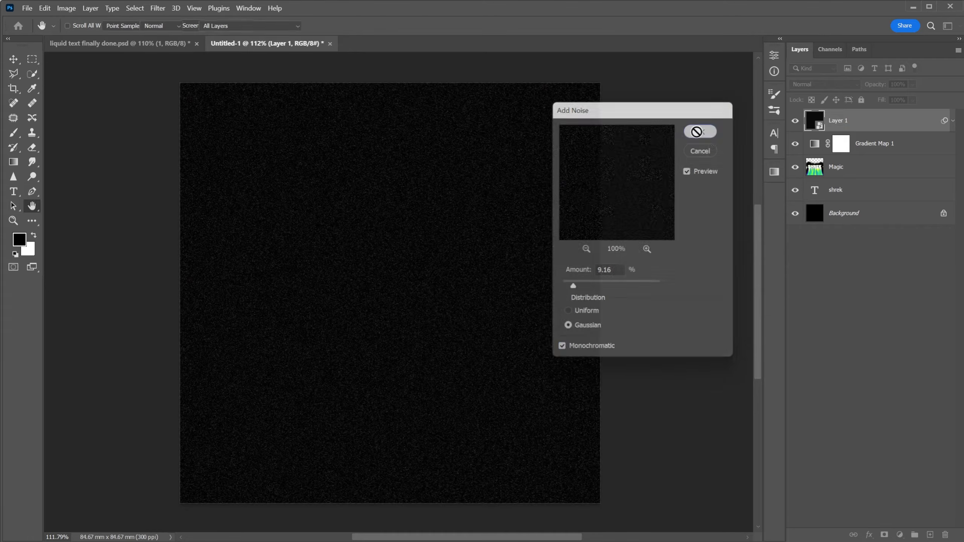
Set the noise layer's blend mode to Screen and change its Add Noise amount to 9%
{"action": "left_click", "coordinate": [829, 84]}
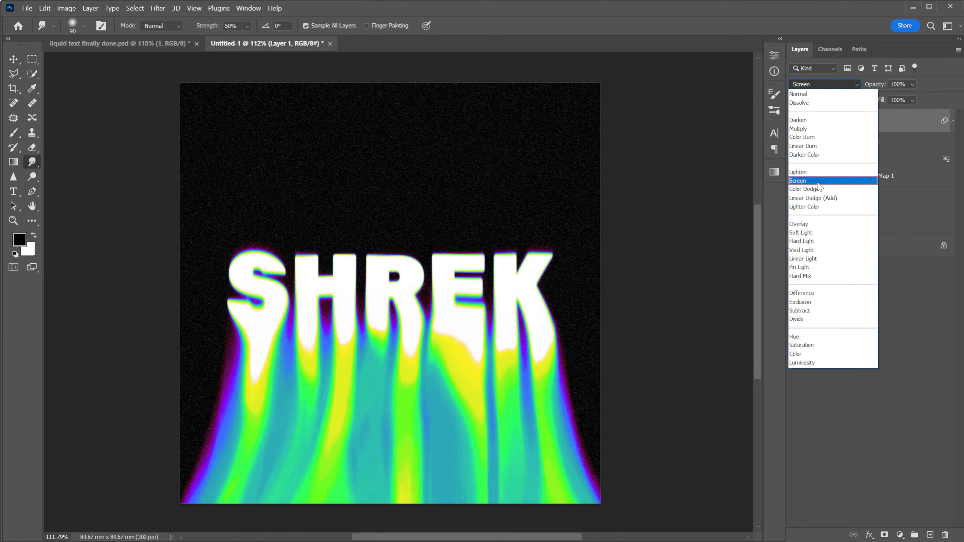
{"action": "left_click", "coordinate": [818, 181]}
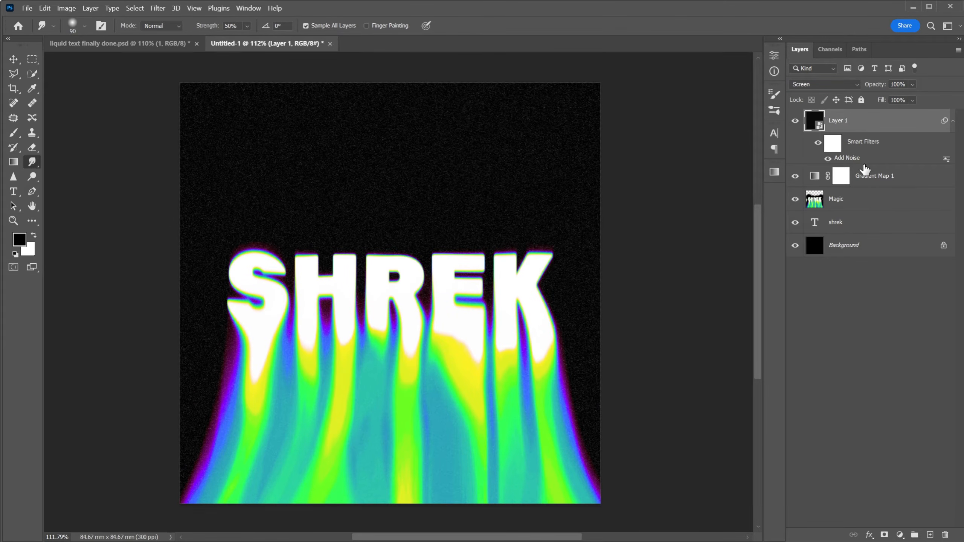
{"action": "double_click", "coordinate": [848, 157]}
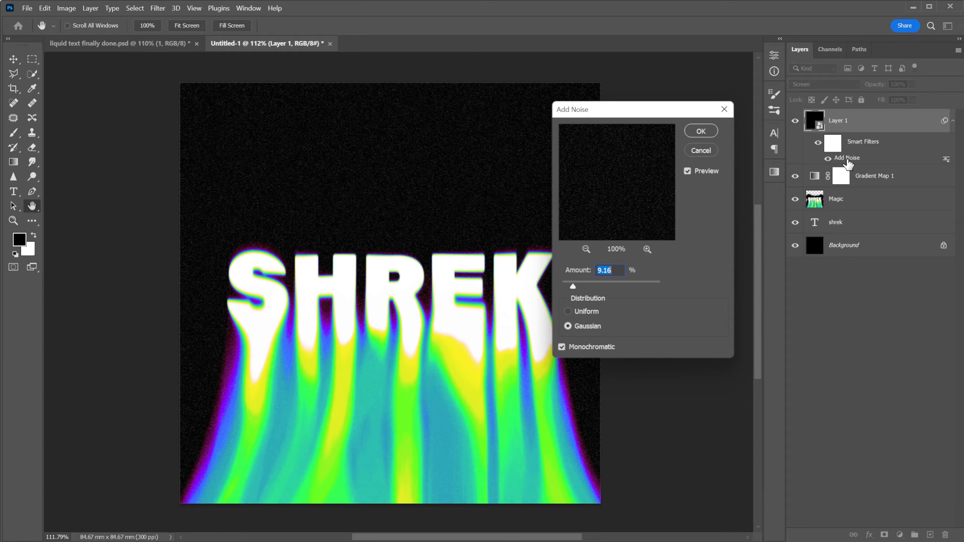
{"action": "left_click_drag", "start_coordinate": [574, 287], "coordinate": [575, 289]}
{"action": "type", "text": "9"}
{"action": "left_click", "coordinate": [701, 133]}
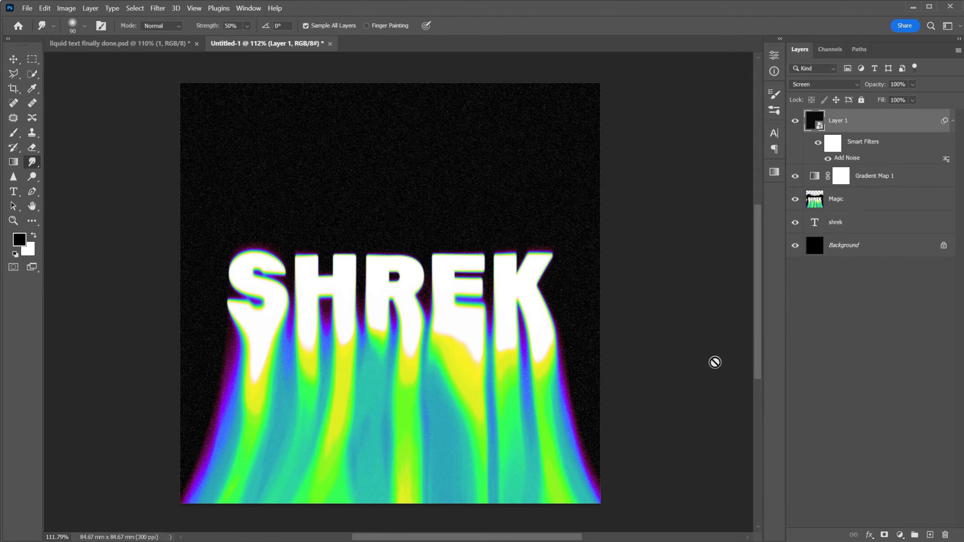
Place the dark-concrete-texture-background image from the text texture folder as an embedded object
{"action": "left_click", "coordinate": [27, 8]}
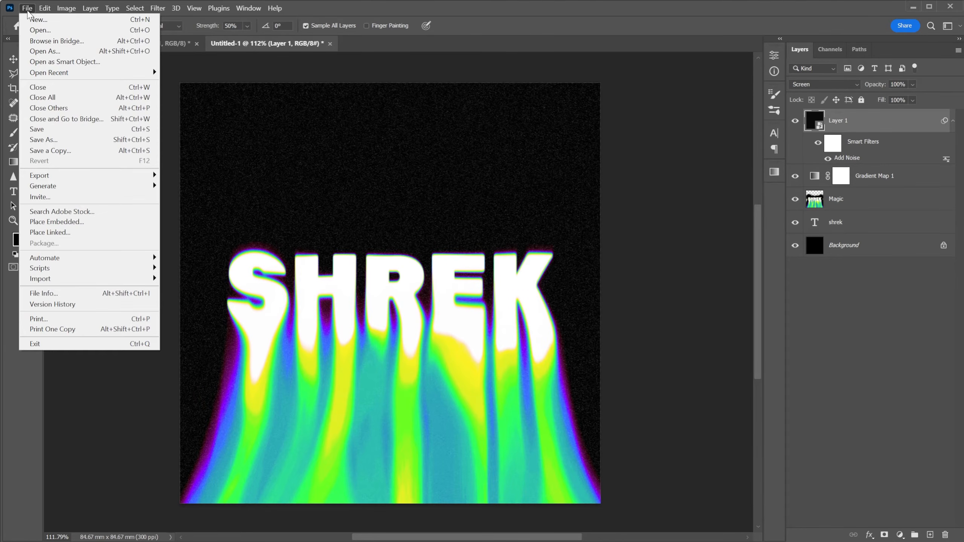
{"action": "left_click", "coordinate": [57, 223]}
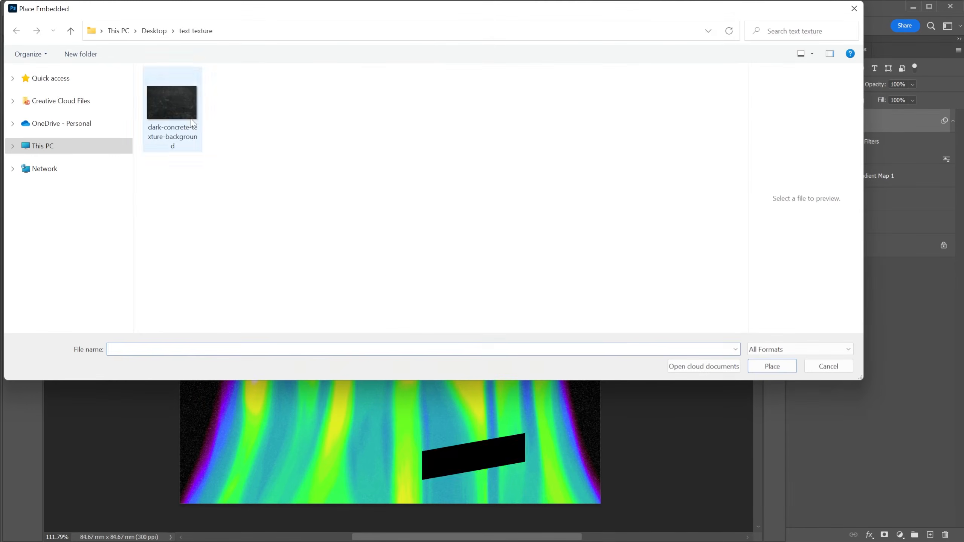
{"action": "left_click", "coordinate": [194, 123]}
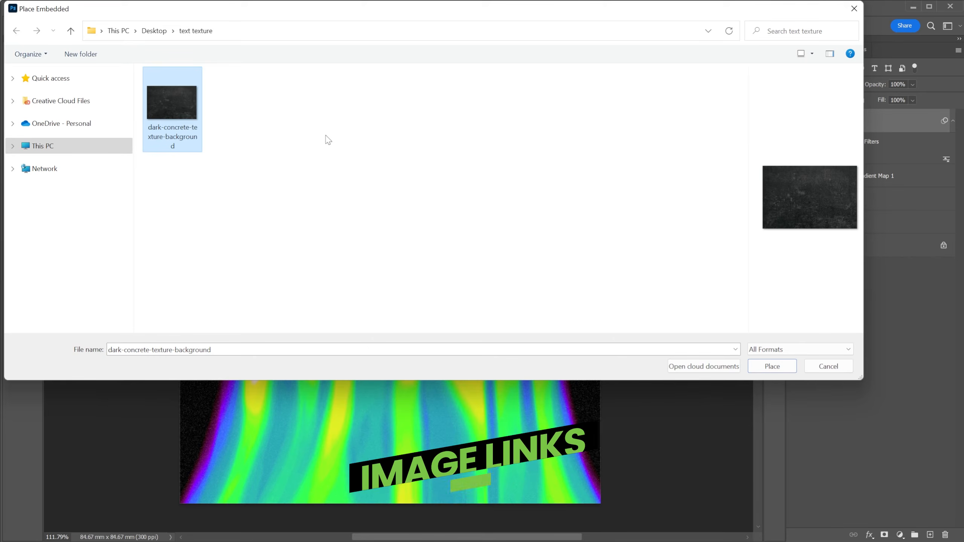
{"action": "left_click", "coordinate": [772, 366]}
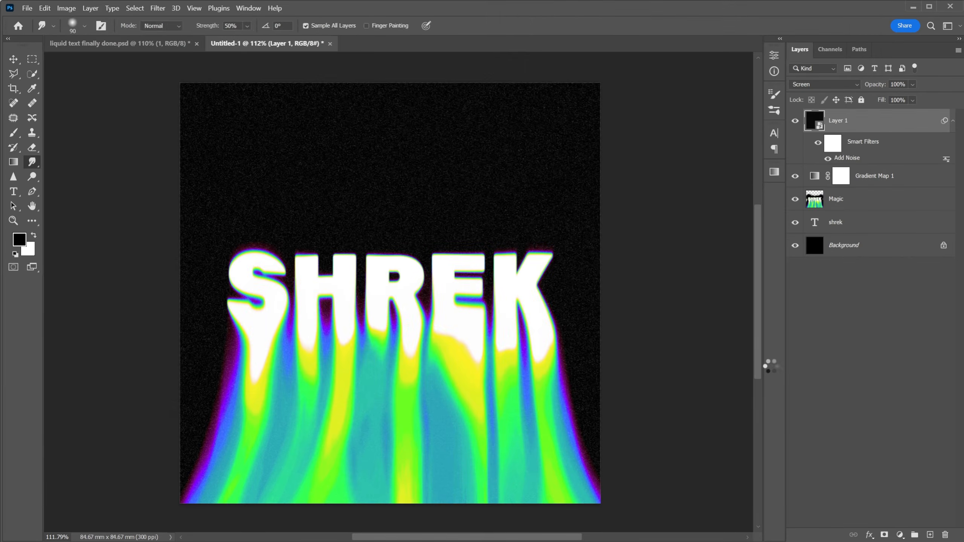
Enlarge the concrete texture to about 104.7 × 93.7 mm to cover the whole canvas, and set its blend mode to Screen
{"action": "scroll", "coordinate": [630, 441], "scroll_direction": "down", "scroll_amount": 6}
{"action": "left_click_drag", "start_coordinate": [512, 372], "coordinate": [567, 416]}
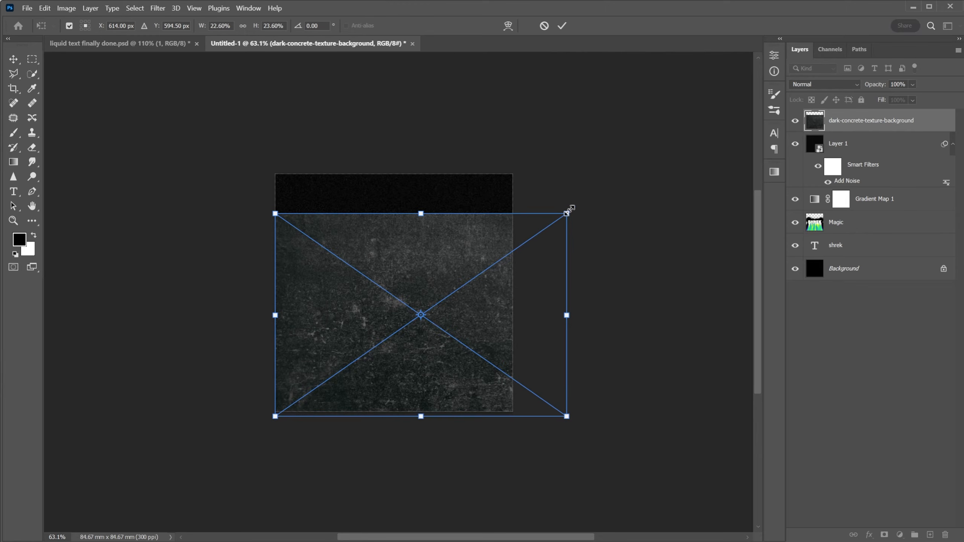
{"action": "left_click_drag", "start_coordinate": [567, 214], "coordinate": [569, 167]}
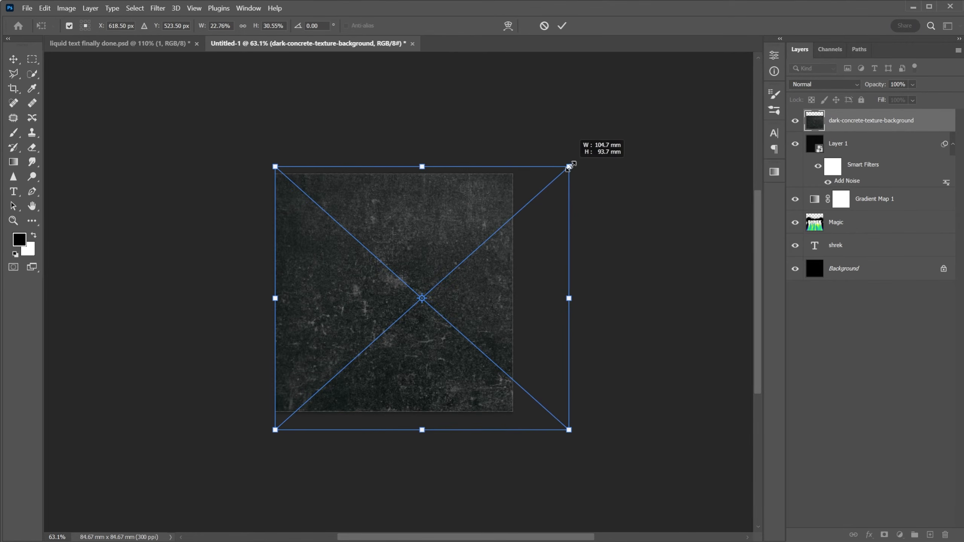
{"action": "left_click", "coordinate": [562, 25]}
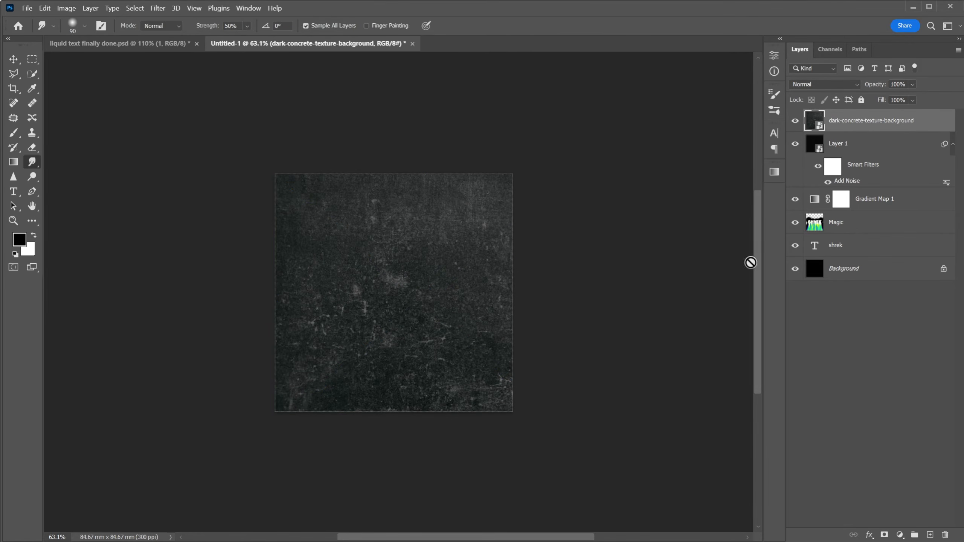
{"action": "left_click", "coordinate": [833, 82]}
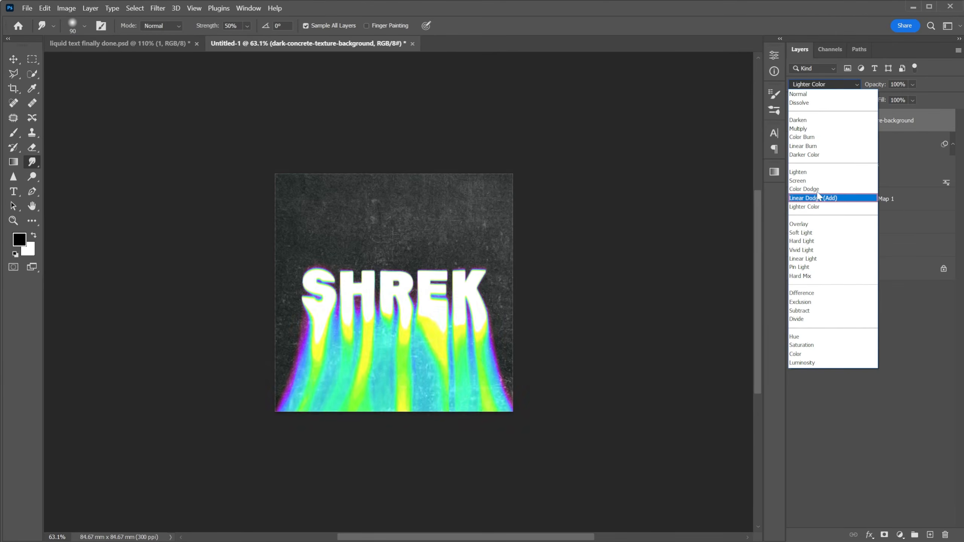
{"action": "left_click", "coordinate": [818, 182]}
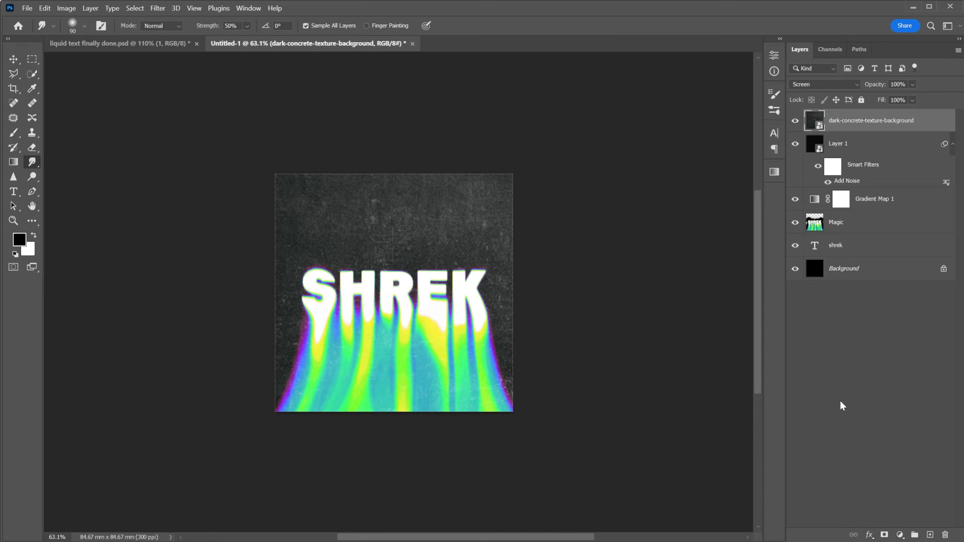
Add a Levels adjustment clipped to the concrete texture, setting midtones to 0.55, raising the black input and lowering the white input
{"action": "left_click", "coordinate": [901, 535]}
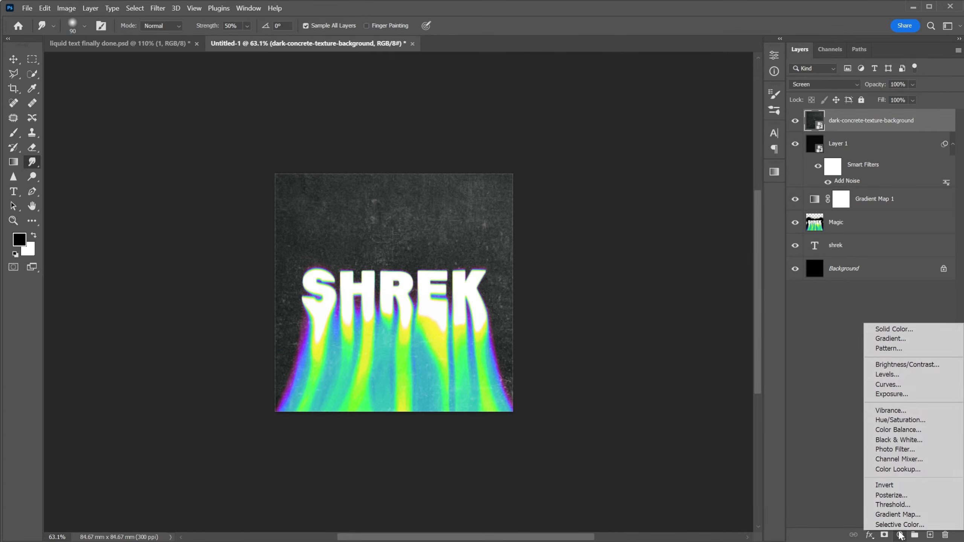
{"action": "left_click", "coordinate": [892, 375]}
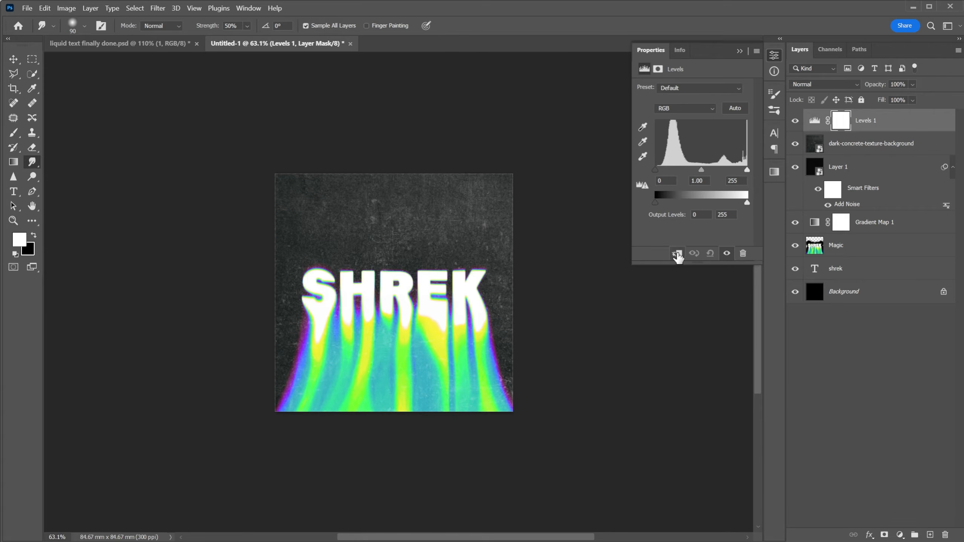
{"action": "left_click", "coordinate": [677, 254]}
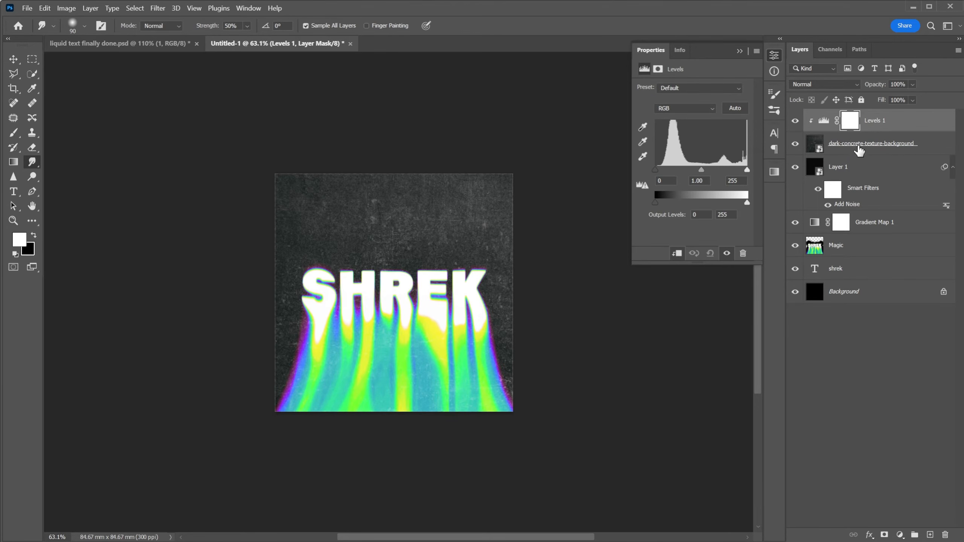
{"action": "left_click_drag", "start_coordinate": [702, 170], "coordinate": [720, 173]}
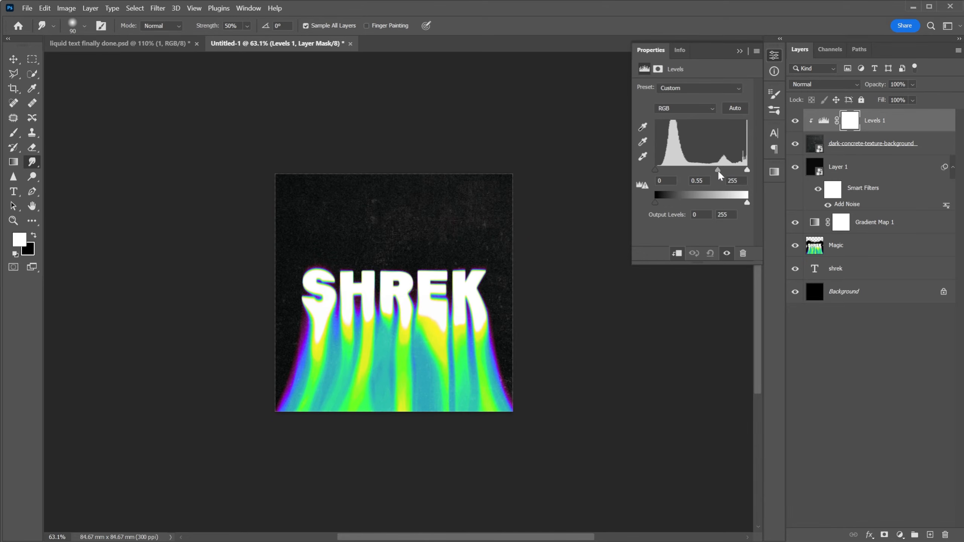
{"action": "left_click_drag", "start_coordinate": [656, 170], "coordinate": [662, 170]}
{"action": "left_click_drag", "start_coordinate": [747, 170], "coordinate": [713, 171]}
{"action": "left_click", "coordinate": [740, 52]}
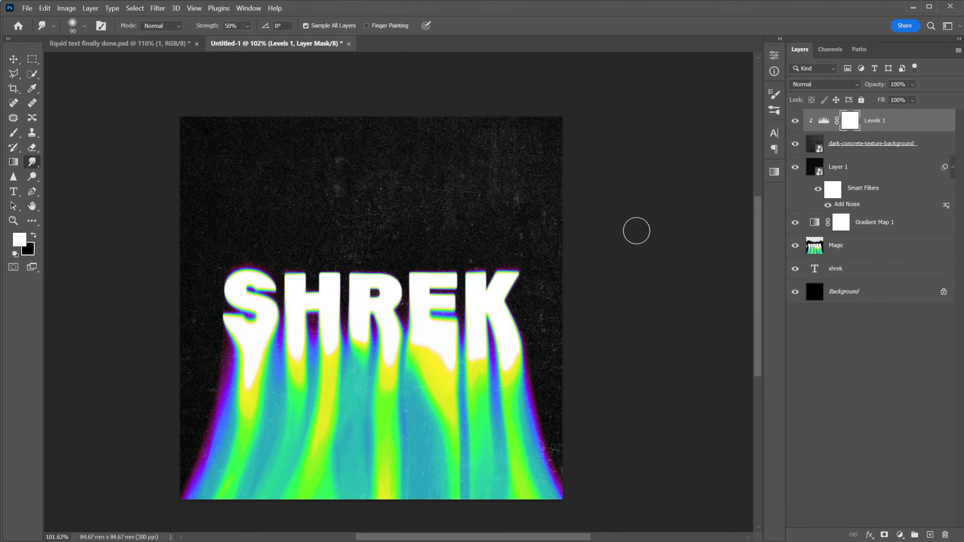
Try a Hue/Saturation adjustment above the Magic layer, shifting the hue to -180 and towards the opposite extreme, and delete it
{"action": "left_click", "coordinate": [841, 254]}
{"action": "left_click", "coordinate": [901, 534]}
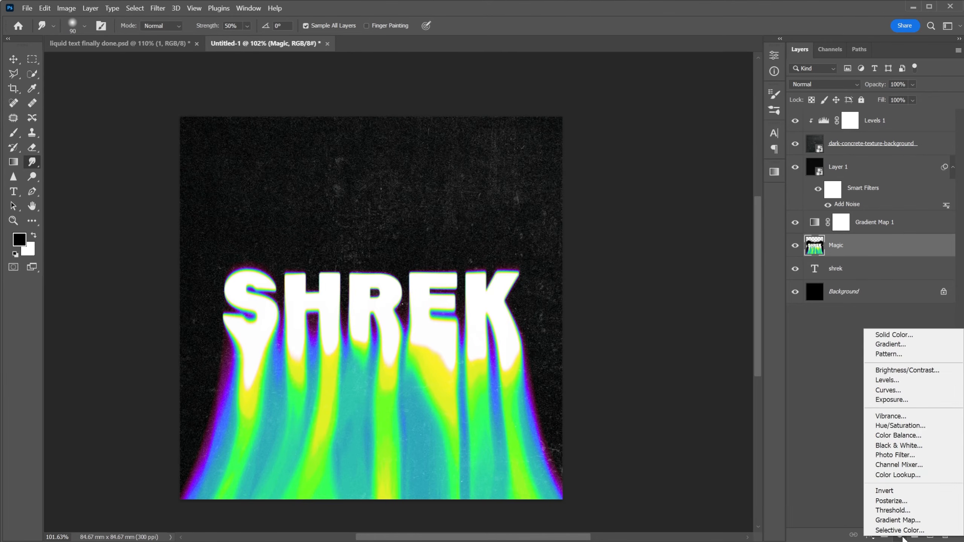
{"action": "left_click", "coordinate": [917, 426]}
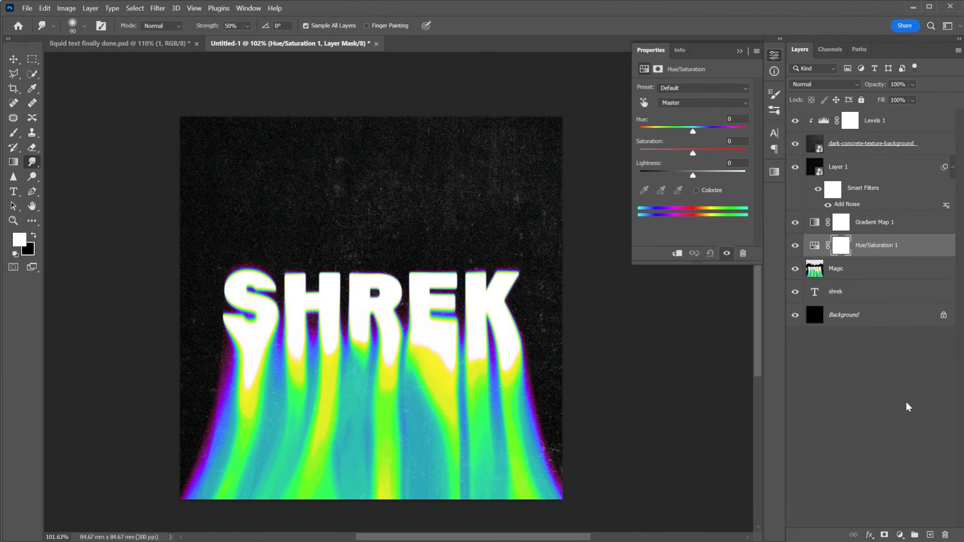
{"action": "left_click_drag", "start_coordinate": [694, 135], "coordinate": [640, 141]}
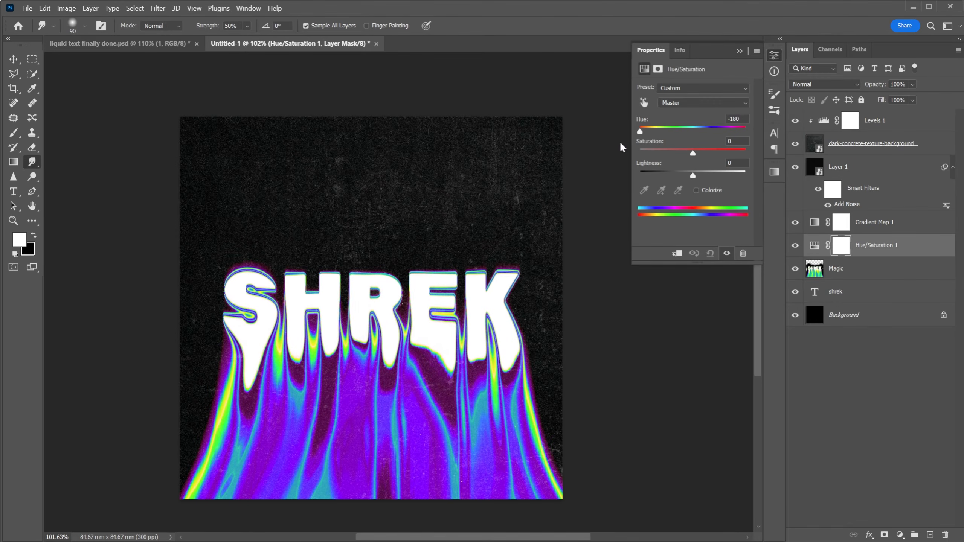
{"action": "left_click_drag", "start_coordinate": [693, 130], "coordinate": [749, 127]}
{"action": "left_click", "coordinate": [740, 51]}
{"action": "left_click_drag", "start_coordinate": [890, 249], "coordinate": [945, 535]}
{"action": "key", "text": "e"}
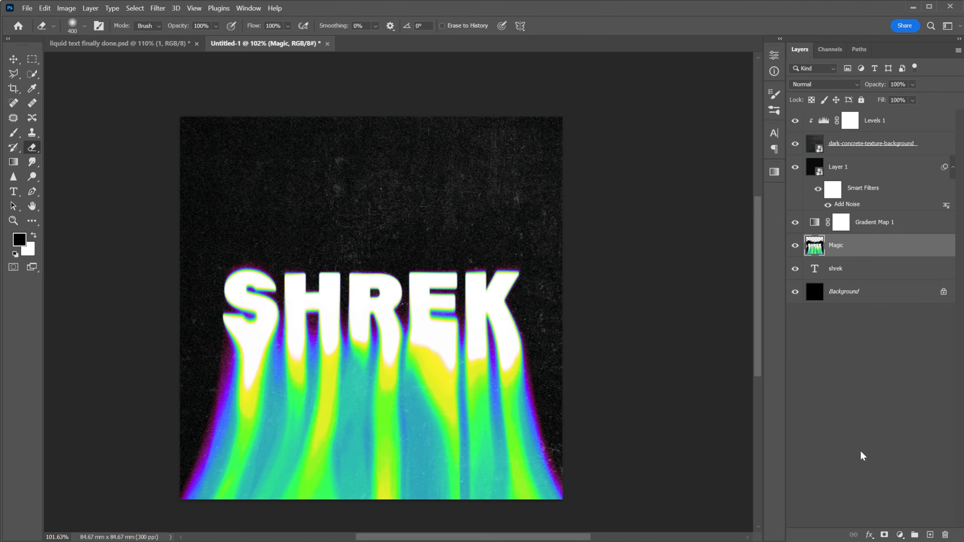
Hide the Gradient Map 1 layer and add a new empty layer directly above the Magic layer
{"action": "left_click", "coordinate": [795, 222]}
{"action": "left_click", "coordinate": [872, 228]}
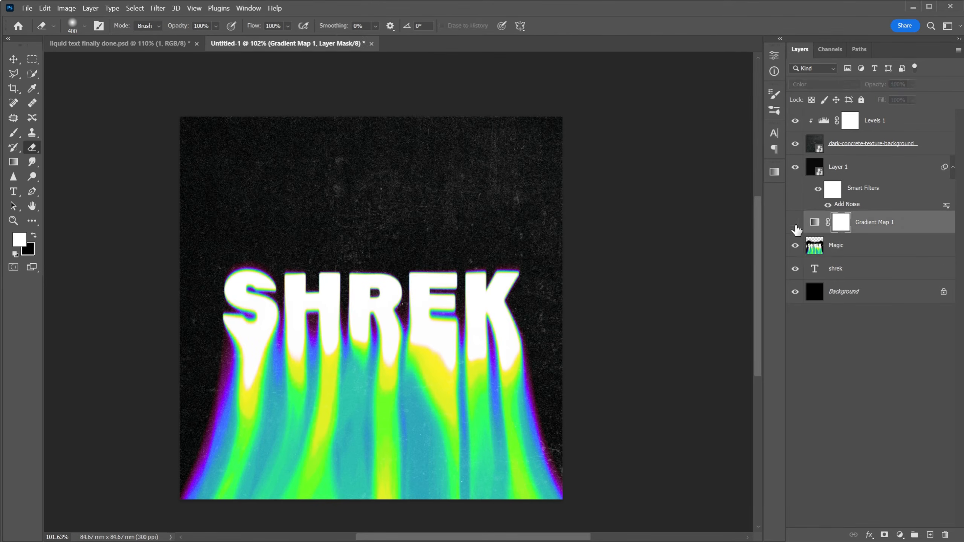
{"action": "key", "text": "ctrl+shift+alt+n"}
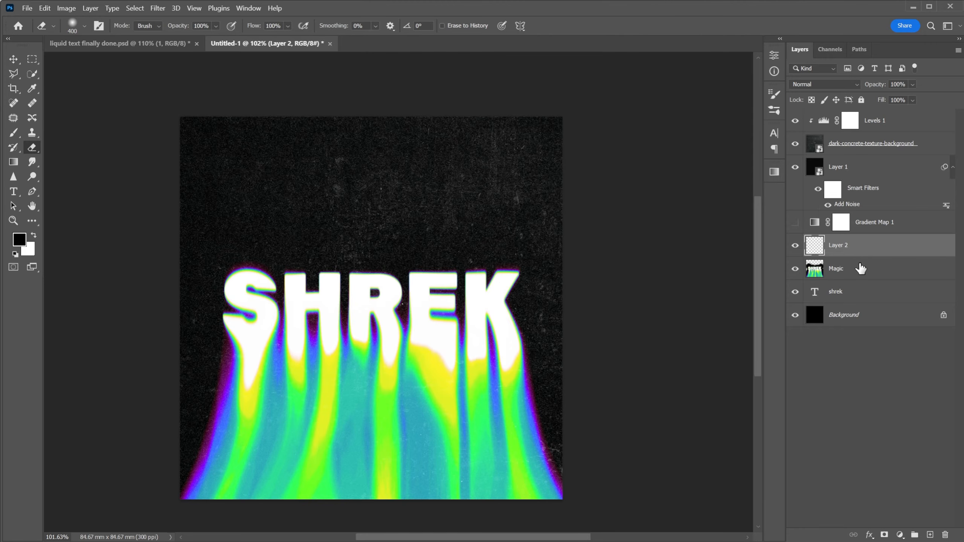
Fill Layer 2 with the Spectrum gradient from Legacy Gradients, Color Harmonies 1, drawn as a linear gradient horizontally from left to right
{"action": "left_click", "coordinate": [13, 162]}
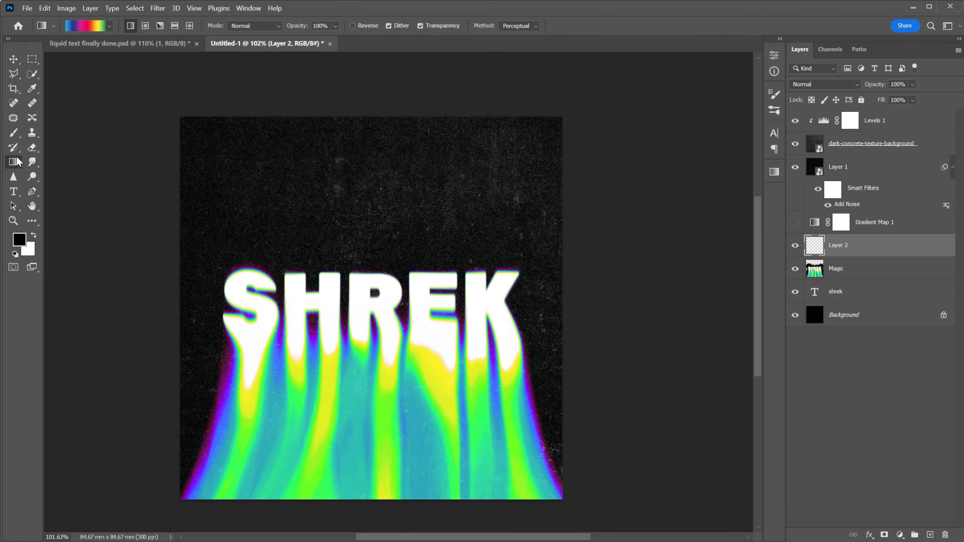
{"action": "left_click", "coordinate": [84, 26]}
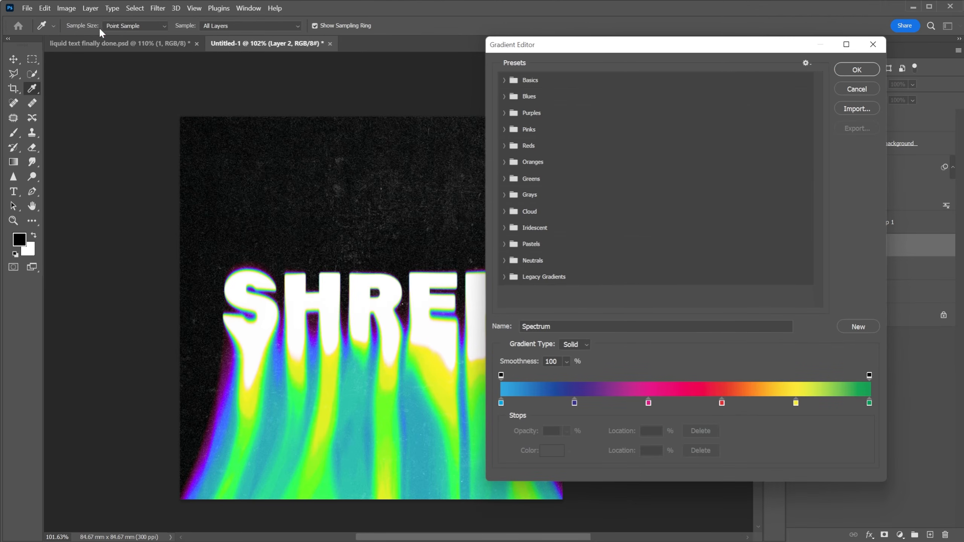
{"action": "left_click", "coordinate": [505, 277]}
{"action": "scroll", "coordinate": [520, 258], "scroll_direction": "down", "scroll_amount": 3}
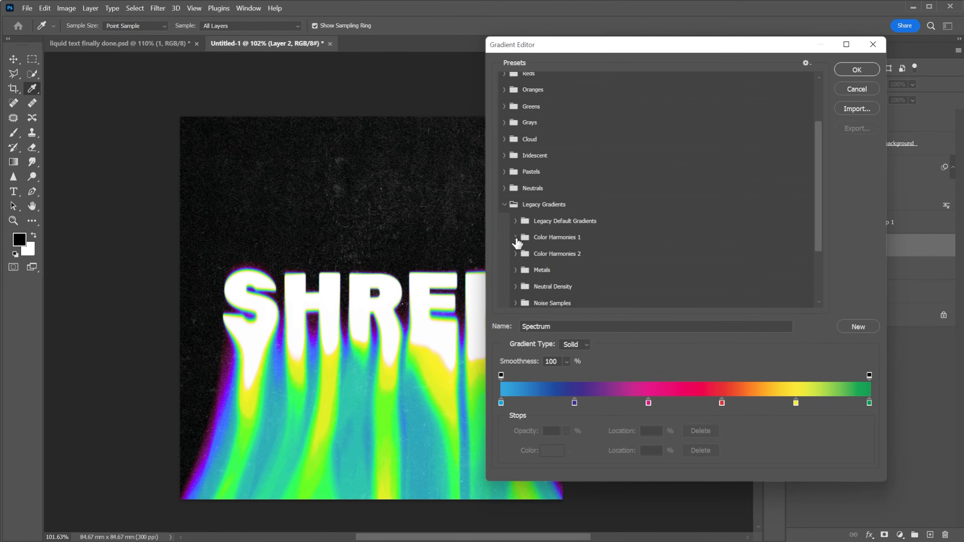
{"action": "left_click", "coordinate": [515, 237]}
{"action": "left_click", "coordinate": [530, 254]}
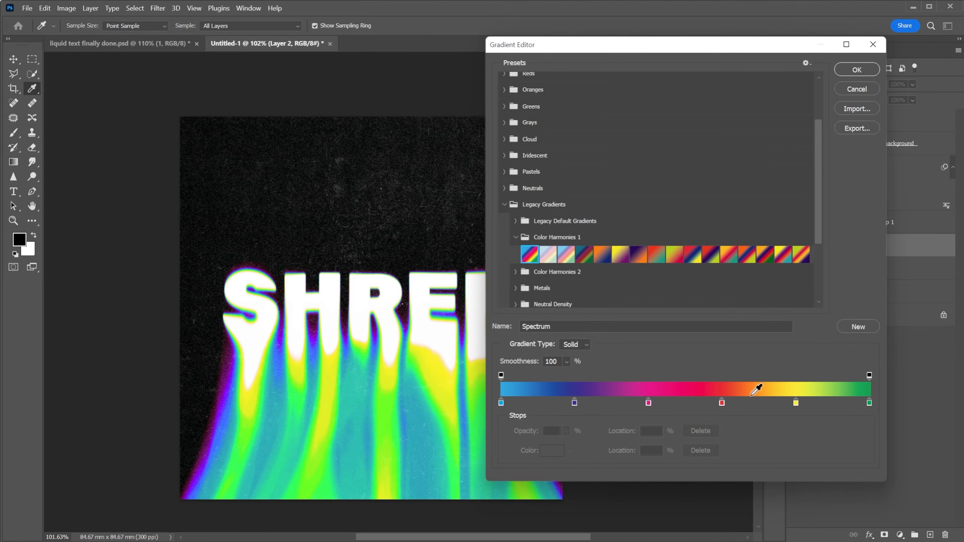
{"action": "left_click", "coordinate": [852, 70]}
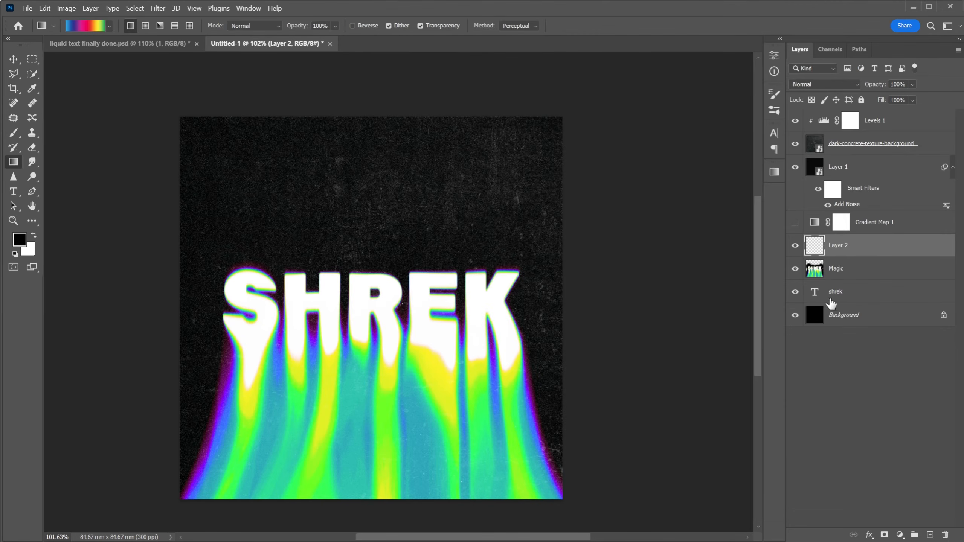
{"action": "left_click_drag", "start_coordinate": [203, 425], "coordinate": [548, 432]}
Clip the rainbow gradient on Layer 2 to the Magic layer and set its blend mode to Exclusion
{"action": "right_click", "coordinate": [883, 247]}
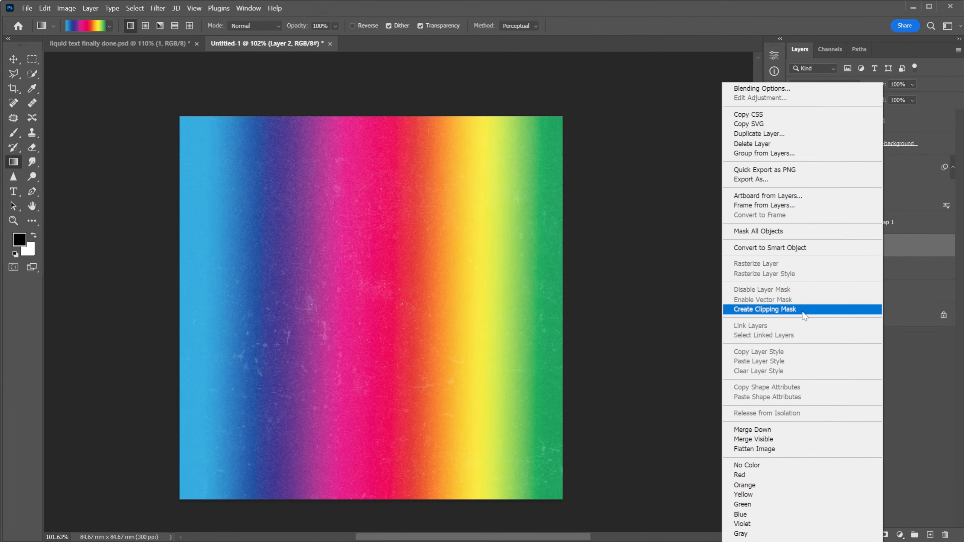
{"action": "left_click", "coordinate": [765, 310]}
{"action": "left_click", "coordinate": [795, 245]}
{"action": "left_click", "coordinate": [795, 246]}
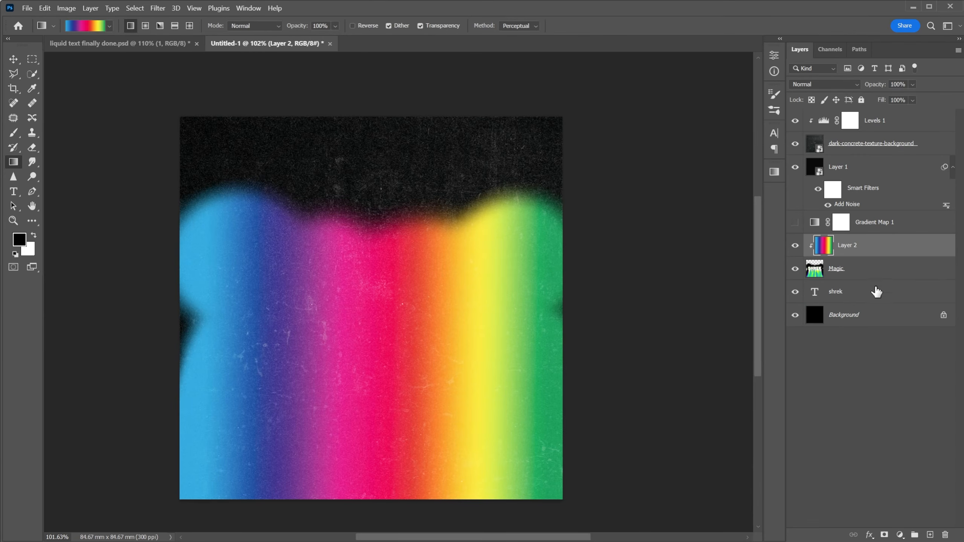
{"action": "left_click", "coordinate": [822, 84]}
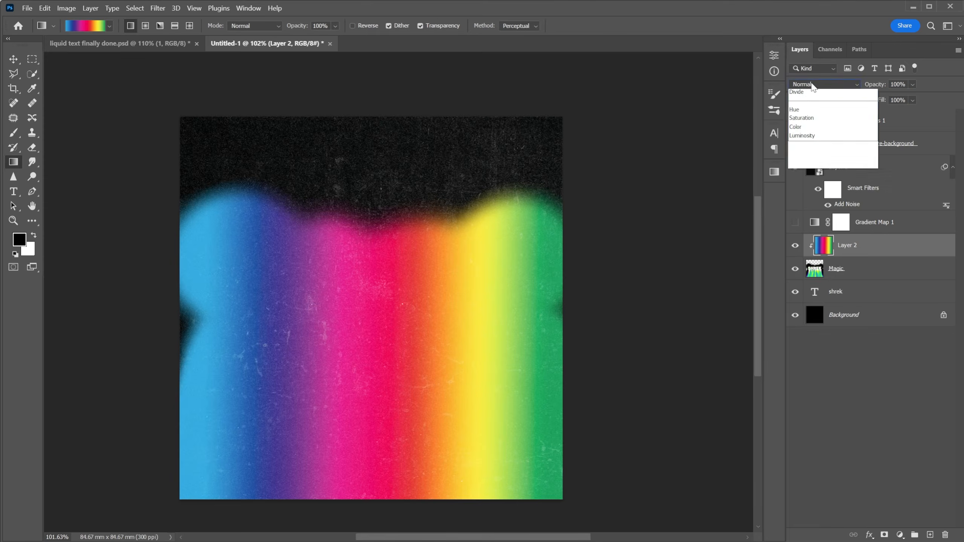
{"action": "left_click", "coordinate": [804, 302]}
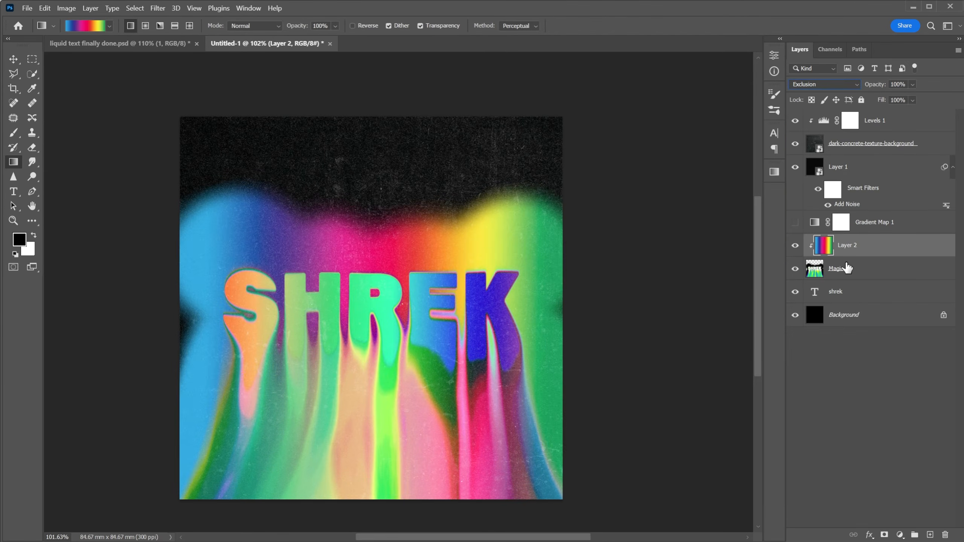
Erase the gradient on Layer 2 above and beside the SHREK letters with a soft 400 px eraser, fading it into the letters
{"action": "left_click", "coordinate": [32, 148]}
{"action": "mouse_move", "coordinate": [202, 235]}
{"action": "left_mouse_down"}
{"action": "mouse_move", "coordinate": [213, 176]}
{"action": "mouse_move", "coordinate": [142, 405]}
{"action": "mouse_move", "coordinate": [159, 349]}
{"action": "left_mouse_up"}
{"action": "right_click", "coordinate": [366, 224]}
{"action": "left_click", "coordinate": [344, 173]}
{"action": "mouse_move", "coordinate": [344, 173]}
{"action": "left_mouse_down"}
{"action": "mouse_move", "coordinate": [317, 222]}
{"action": "mouse_move", "coordinate": [513, 239]}
{"action": "mouse_move", "coordinate": [549, 280]}
{"action": "mouse_move", "coordinate": [620, 441]}
{"action": "mouse_move", "coordinate": [437, 215]}
{"action": "mouse_move", "coordinate": [330, 207]}
{"action": "left_mouse_up"}
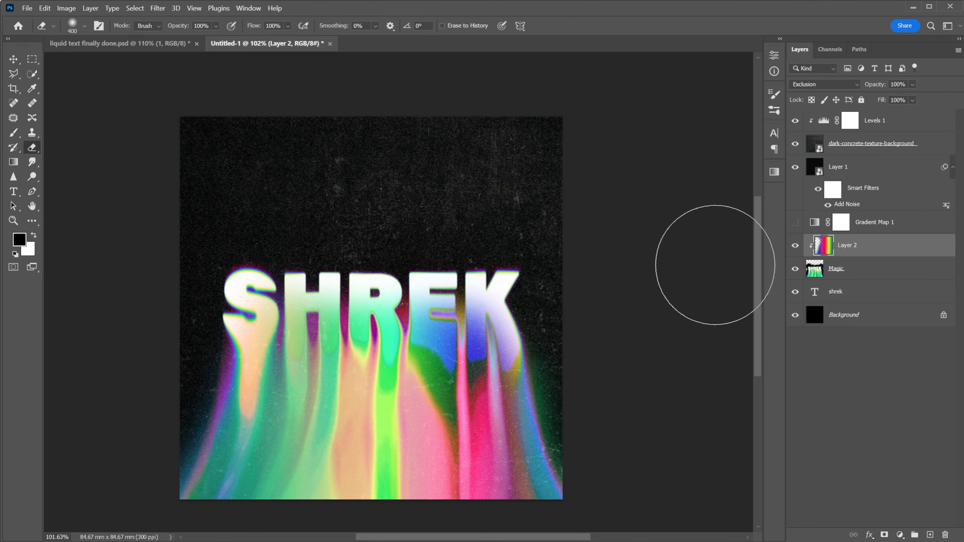
Add a Hue/Saturation adjustment above Layer 2 and set its saturation to +100
{"action": "left_click", "coordinate": [901, 535]}
{"action": "left_click", "coordinate": [907, 426]}
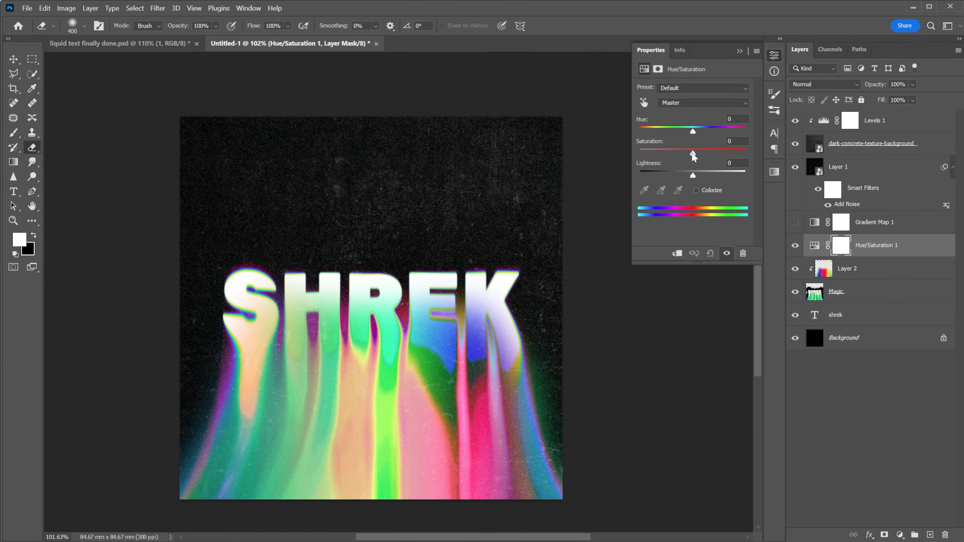
{"action": "left_click_drag", "start_coordinate": [693, 153], "coordinate": [746, 154]}
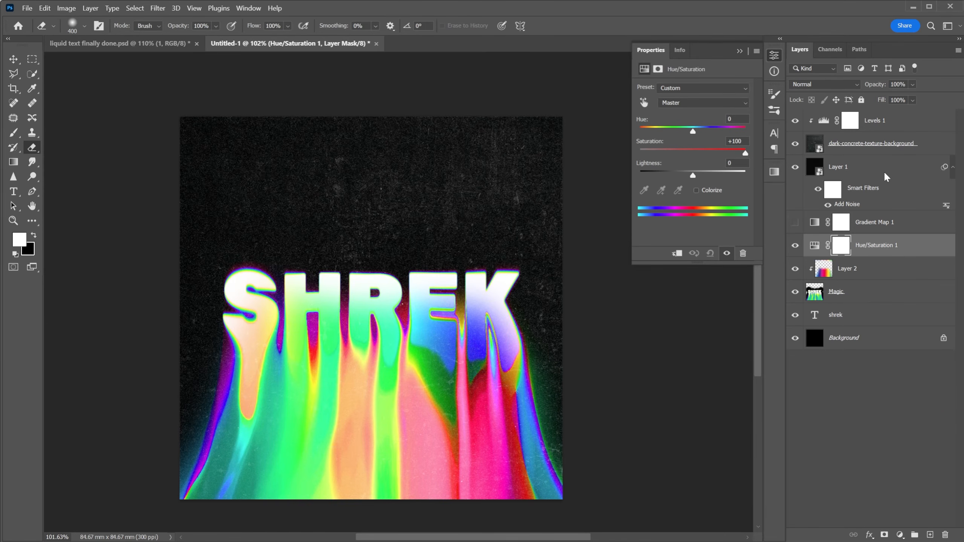
{"action": "left_click", "coordinate": [740, 51]}
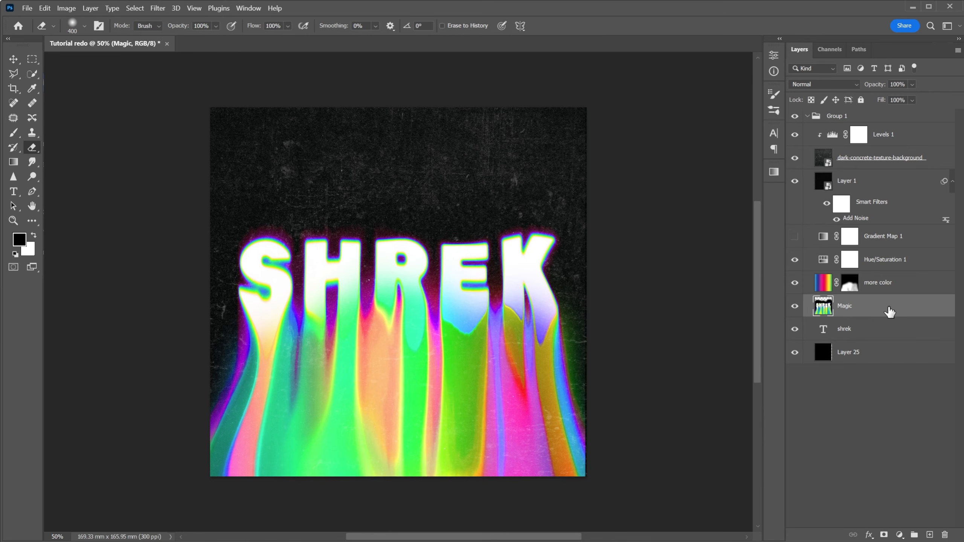
Duplicate the Magic layer, rename the copy "glow" and convert it to a smart object
{"action": "key", "text": "ctrl+j"}
{"action": "double_click", "coordinate": [849, 307]}
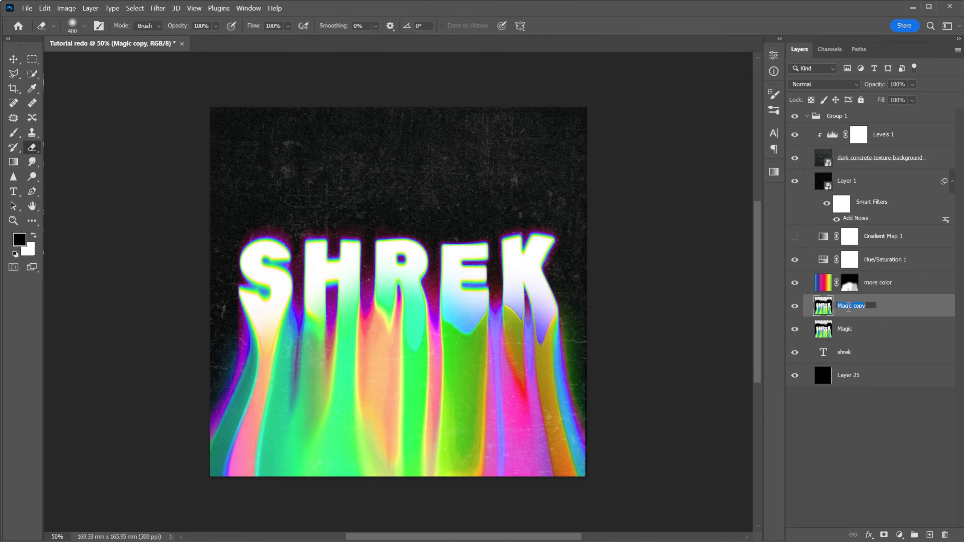
{"action": "type", "text": "glow"}
{"action": "key", "text": "Return"}
{"action": "right_click", "coordinate": [848, 308]}
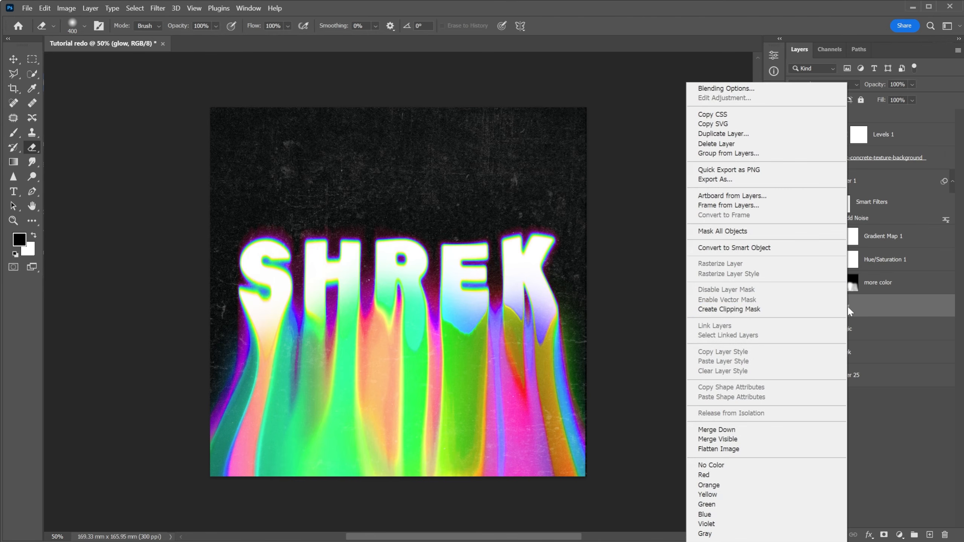
{"action": "left_click", "coordinate": [814, 248]}
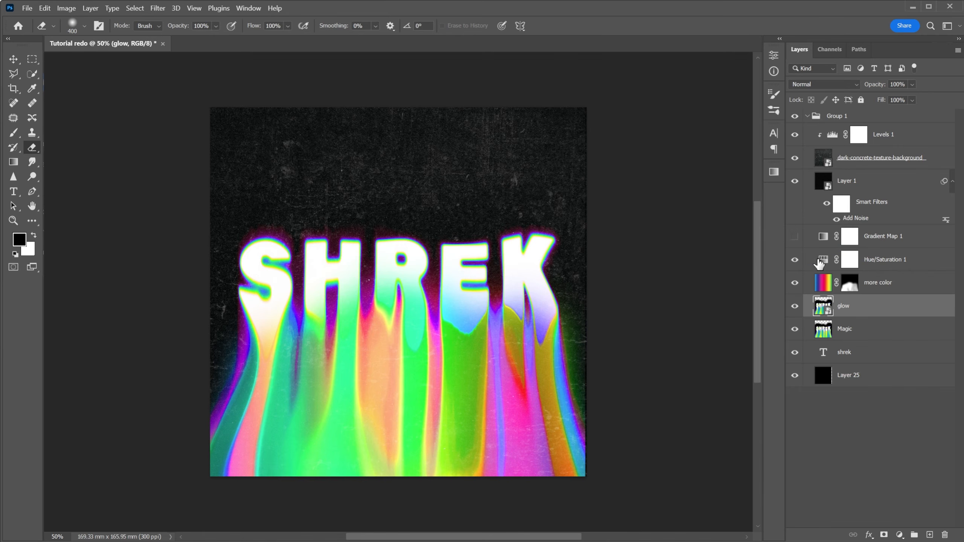
Apply a Gaussian Blur with a radius of 130 pixels to the glow layer
{"action": "left_click", "coordinate": [161, 9]}
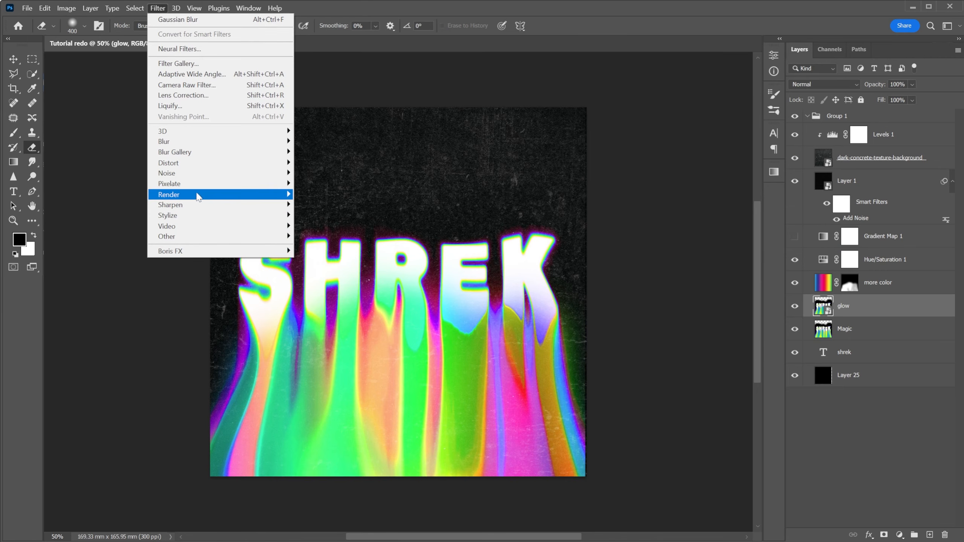
{"action": "mouse_move", "coordinate": [281, 141]}
{"action": "left_click", "coordinate": [325, 183]}
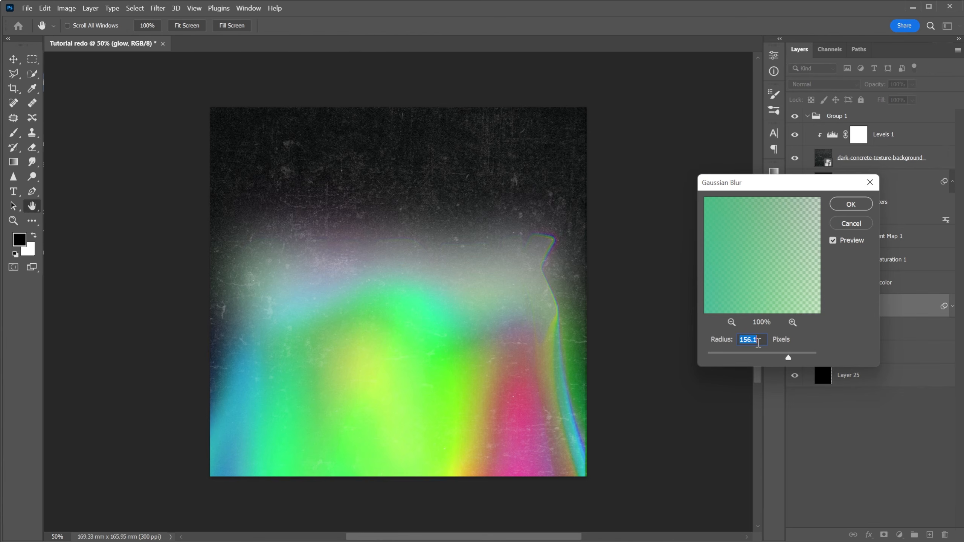
{"action": "type", "text": "1"}
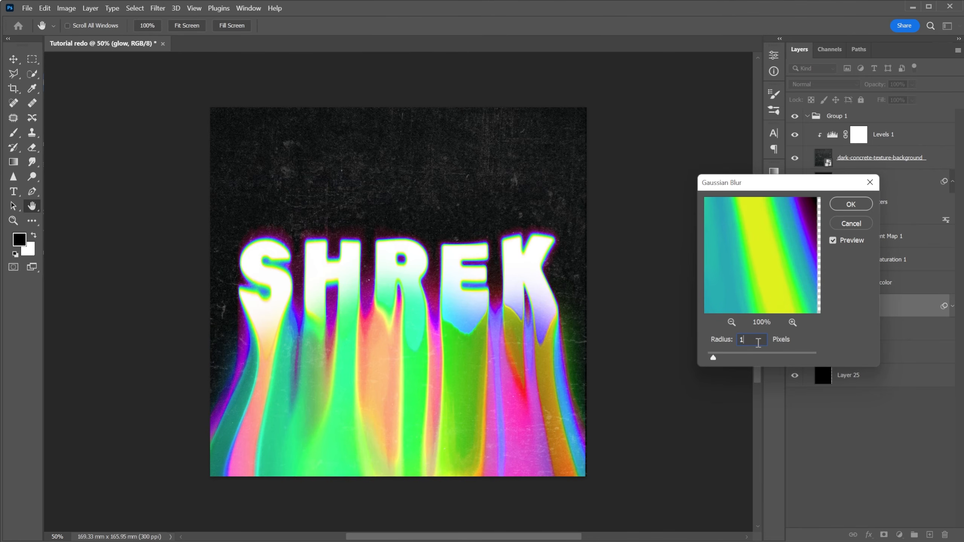
{"action": "type", "text": "30"}
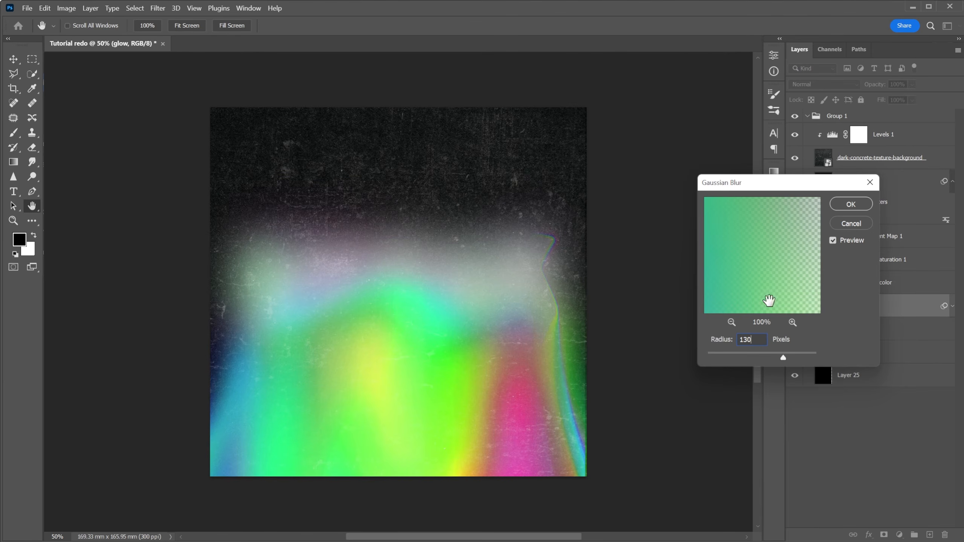
{"action": "left_click", "coordinate": [851, 204]}
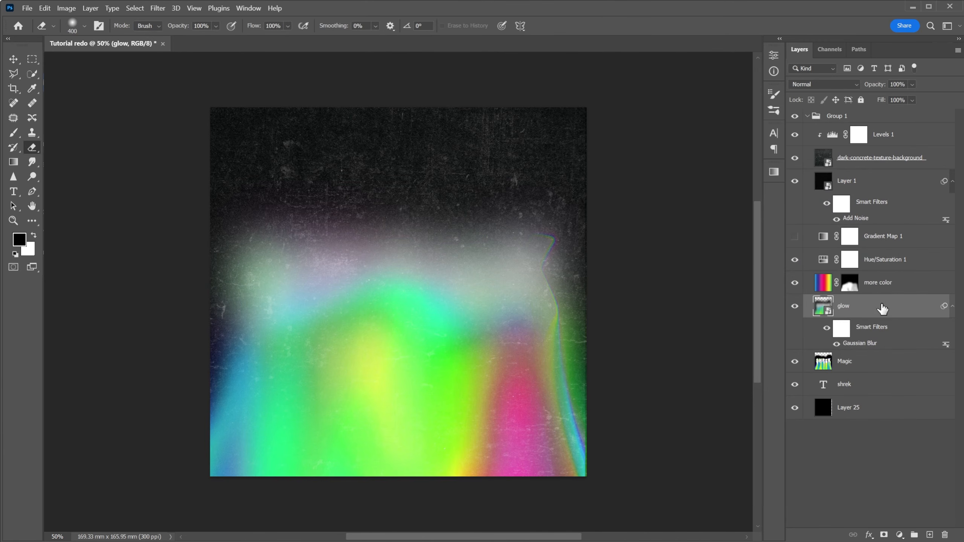
Set the glow layer's blend mode to Screen and its opacity to 50%, and toggle its visibility to compare
{"action": "left_click", "coordinate": [825, 84]}
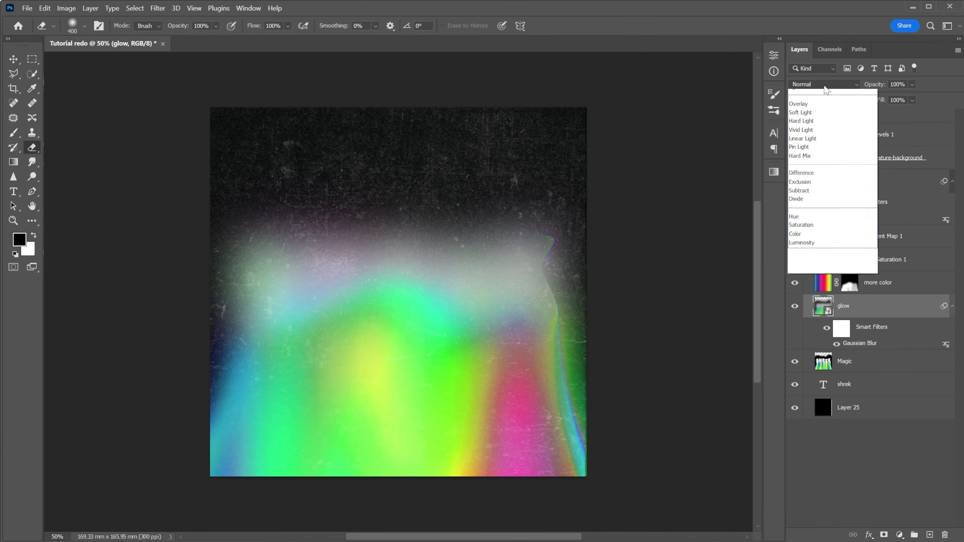
{"action": "left_click", "coordinate": [816, 182]}
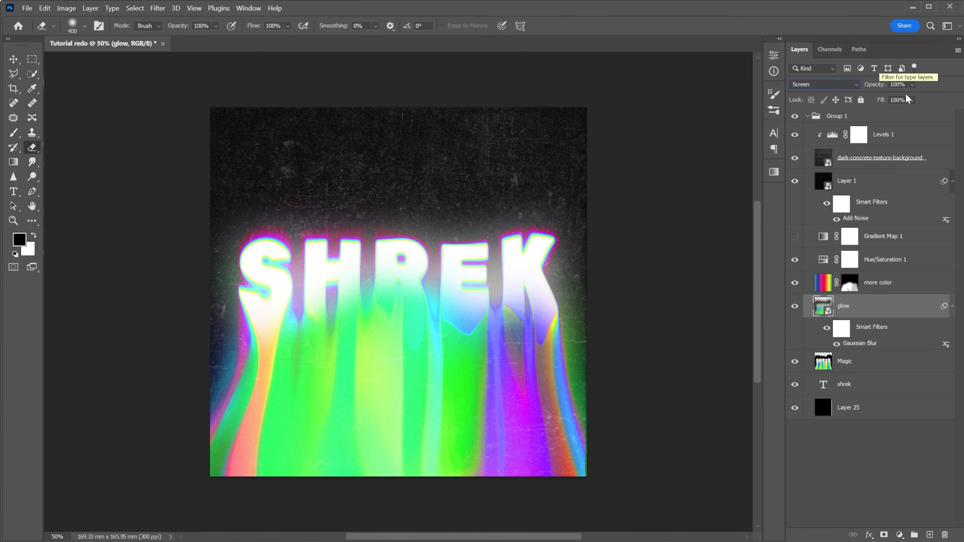
{"action": "left_click", "coordinate": [878, 90]}
{"action": "type", "text": "50"}
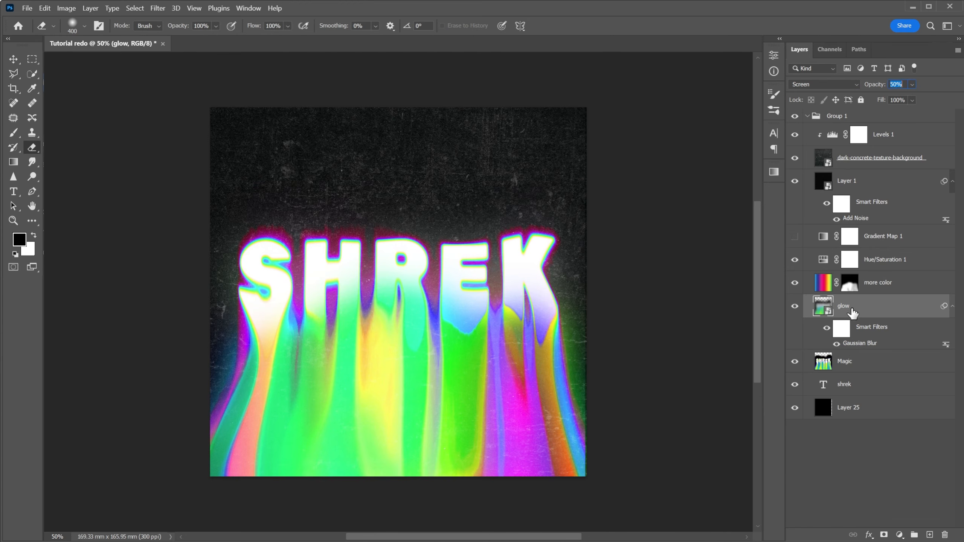
{"action": "left_click", "coordinate": [794, 307]}
{"action": "left_click", "coordinate": [794, 307]}
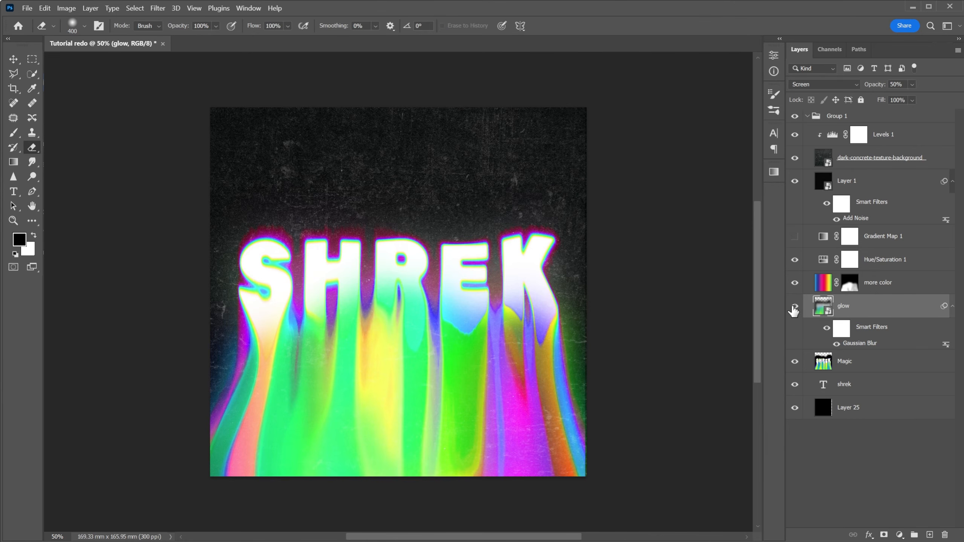